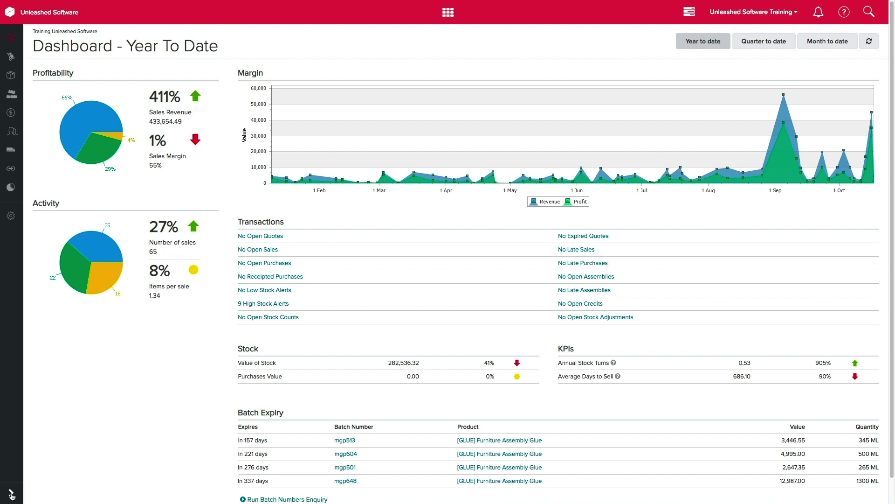
# Step: Go to the B2B Portal integration via the side menu's Integration > Integration Store
pyautogui.click(11, 493)
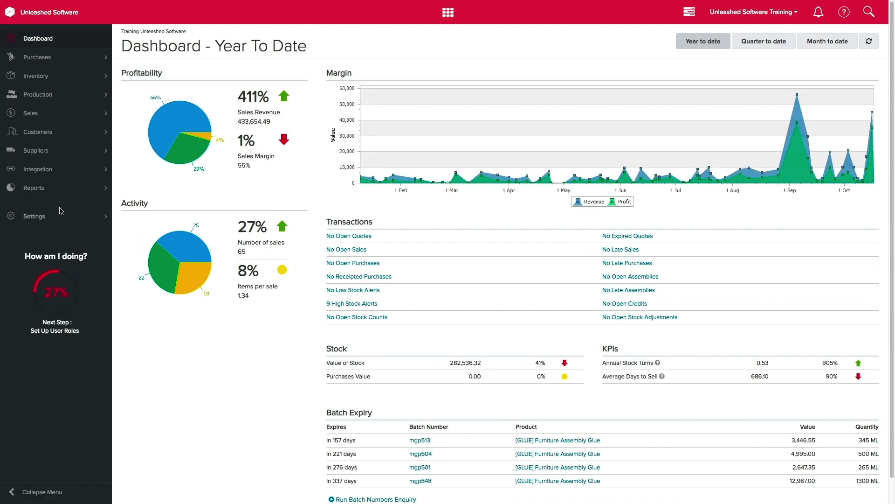
pyautogui.click(64, 169)
pyautogui.click(81, 190)
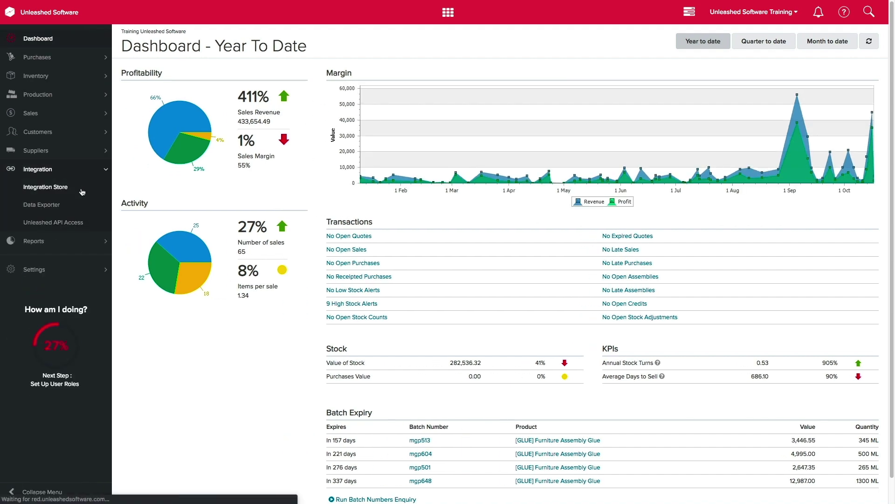
pyautogui.click(185, 339)
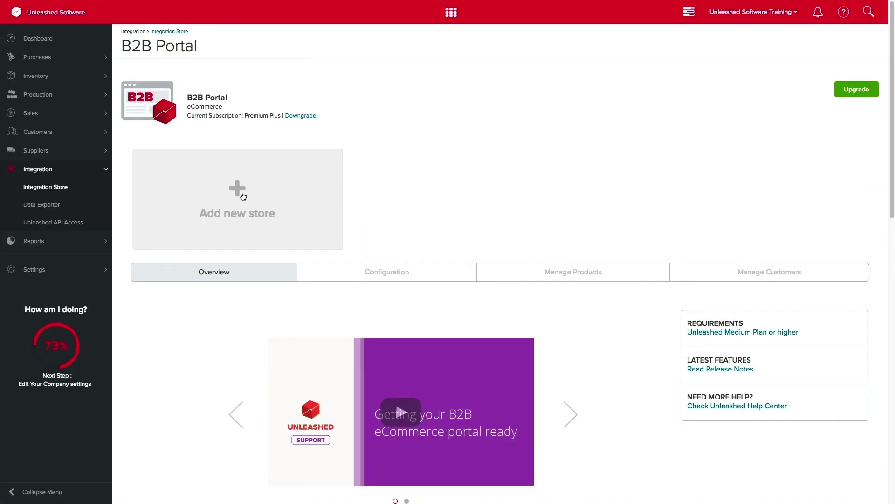
# Step: Create store 'fancyliving' with the account email, name 'Unleashed Training' and a confirmed password
pyautogui.click(243, 195)
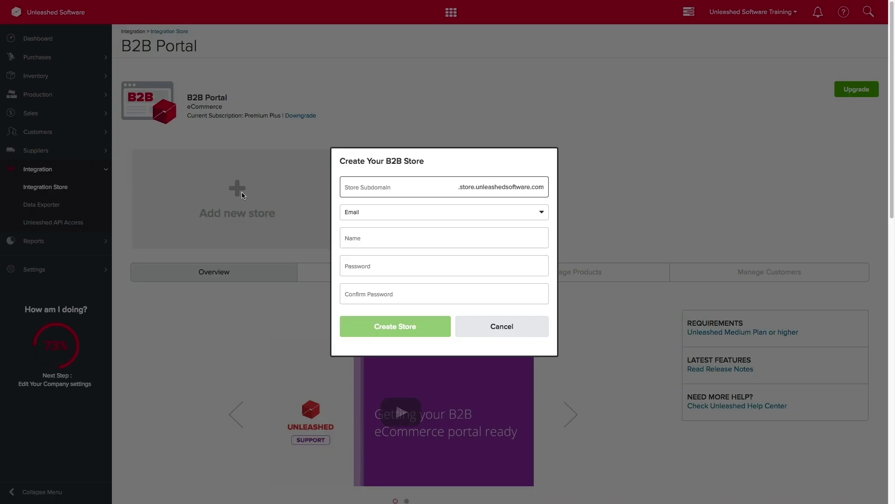
pyautogui.write('fancyliving')
pyautogui.click(345, 211)
pyautogui.click(359, 235)
pyautogui.click(360, 236)
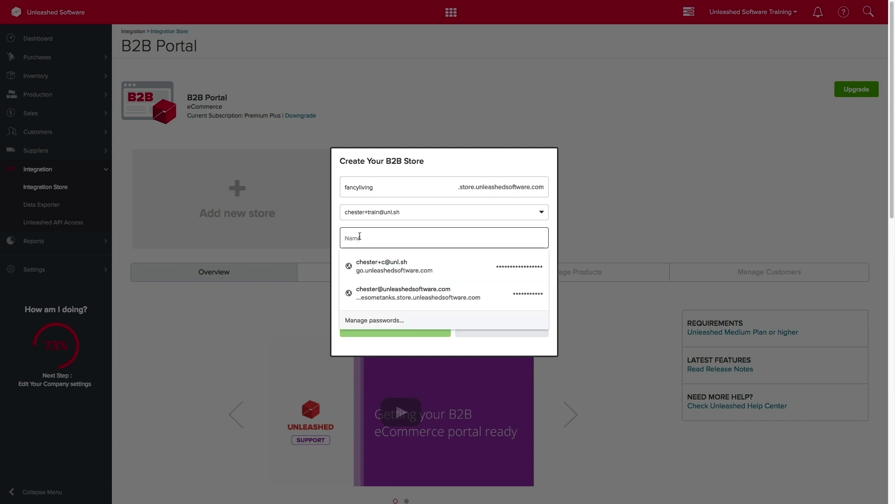
pyautogui.write('Unleashed Training')
pyautogui.press('Tab')
pyautogui.write('*****************')
pyautogui.press('Tab')
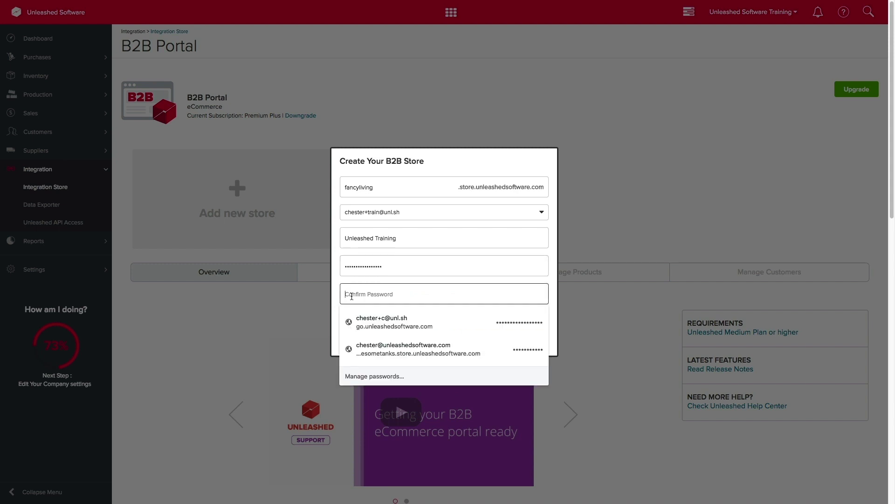
pyautogui.write('*****************')
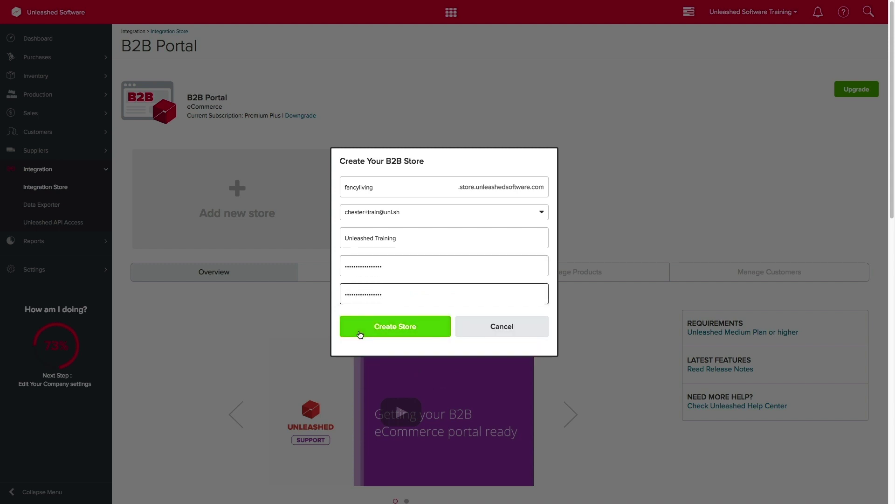
pyautogui.click(360, 334)
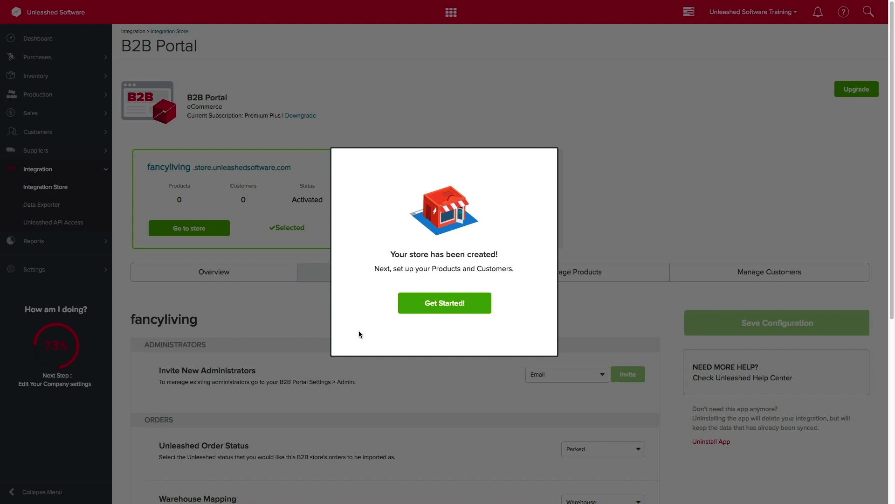
# Step: Dismiss the store-created message and invite the chosen account email as store administrator
pyautogui.click(437, 303)
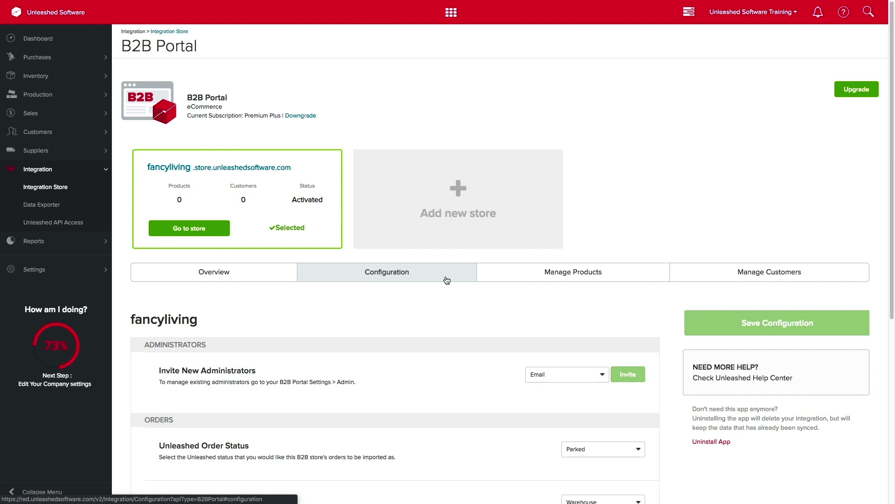
pyautogui.click(602, 374)
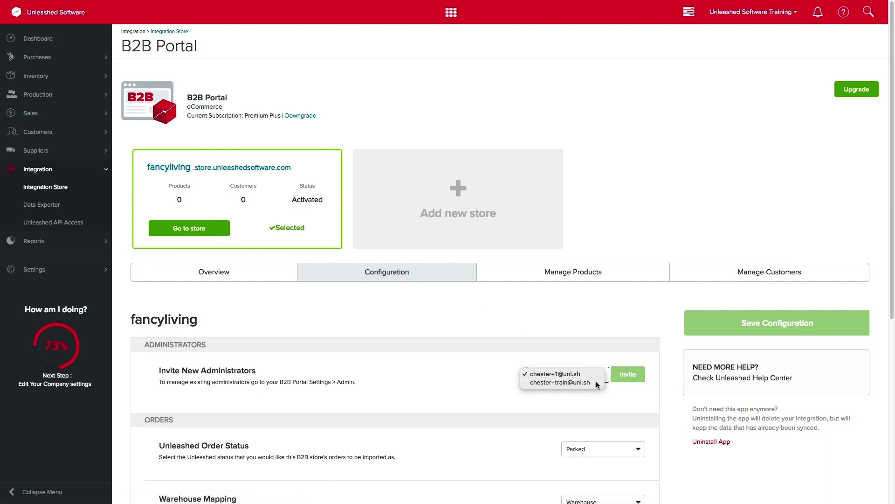
pyautogui.click(598, 383)
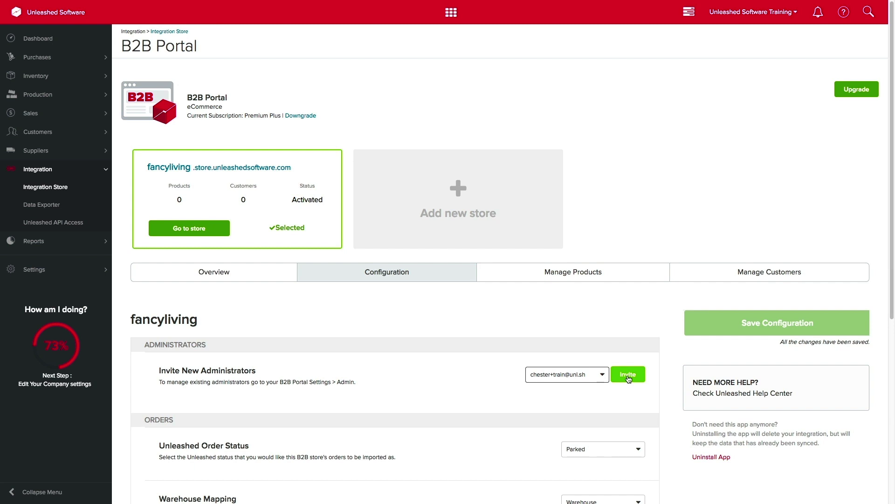
pyautogui.click(629, 378)
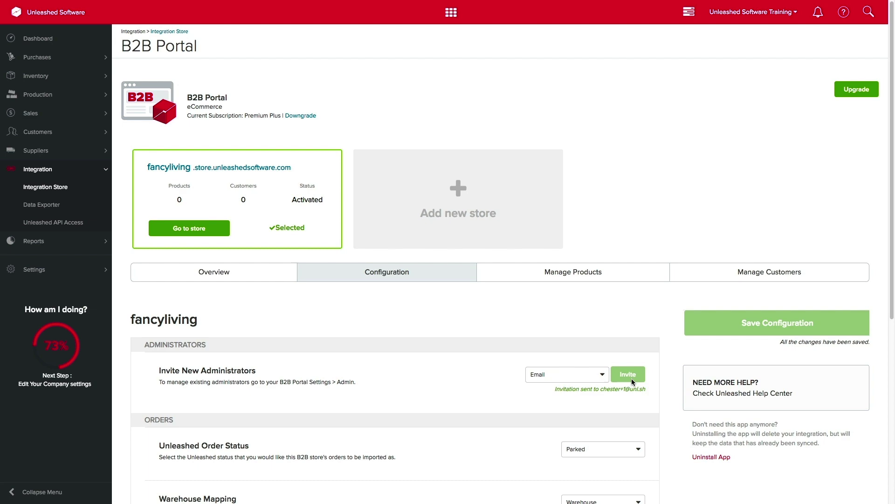
# Step: Keep imported orders as Parked and map them to the Head Office warehouse
pyautogui.scroll(-1, 622, 393)
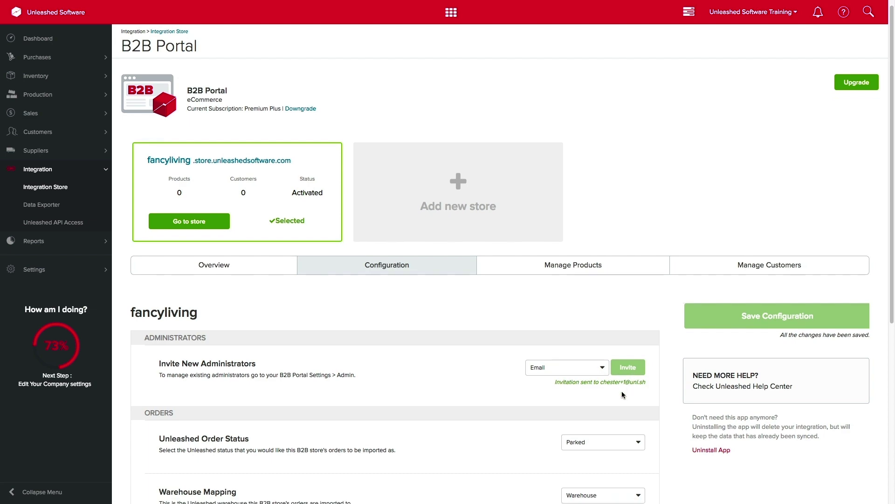
pyautogui.scroll(-3, 622, 389)
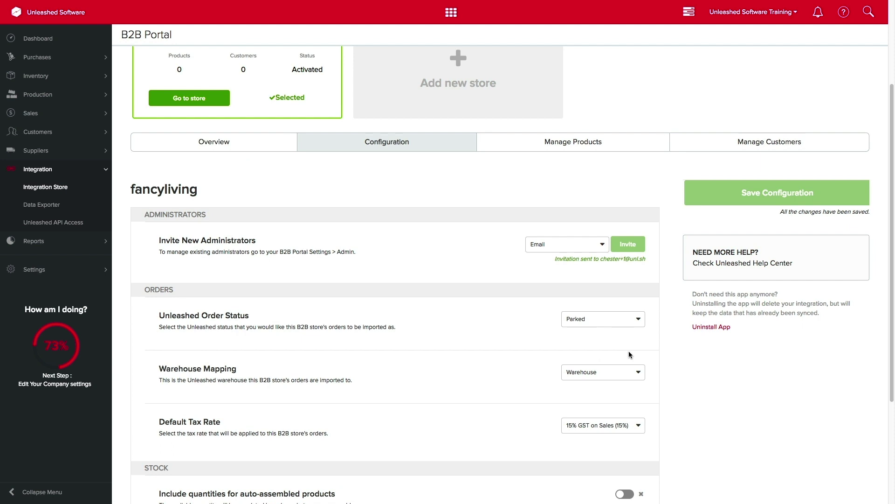
pyautogui.click(635, 320)
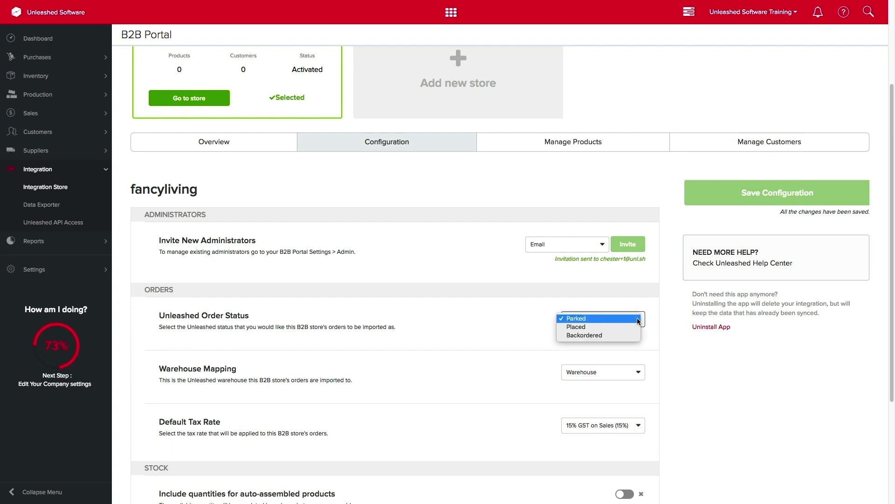
pyautogui.click(636, 321)
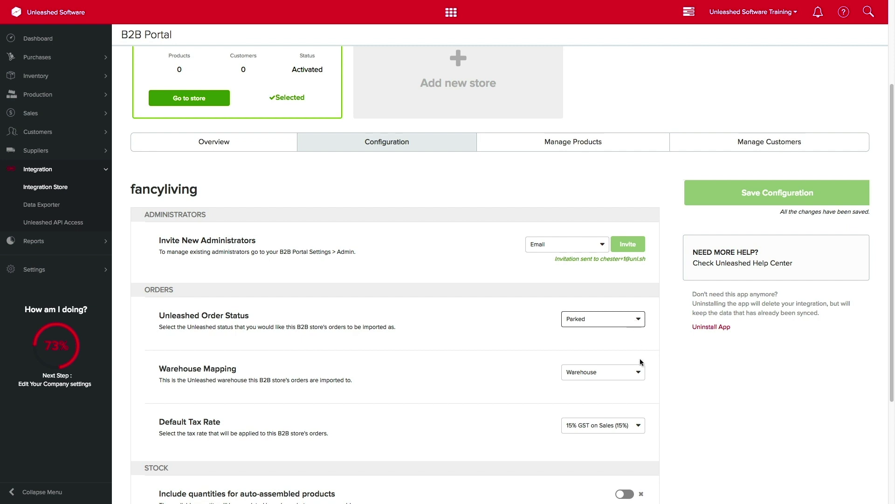
pyautogui.click(640, 372)
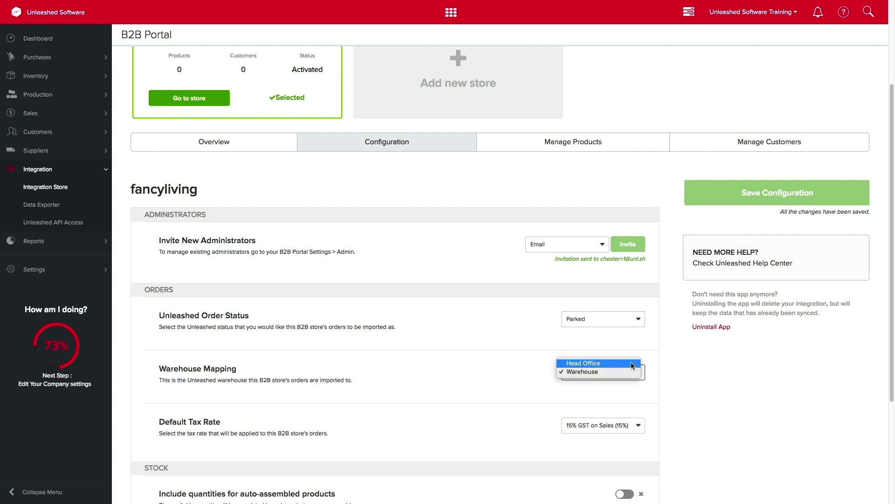
pyautogui.click(632, 363)
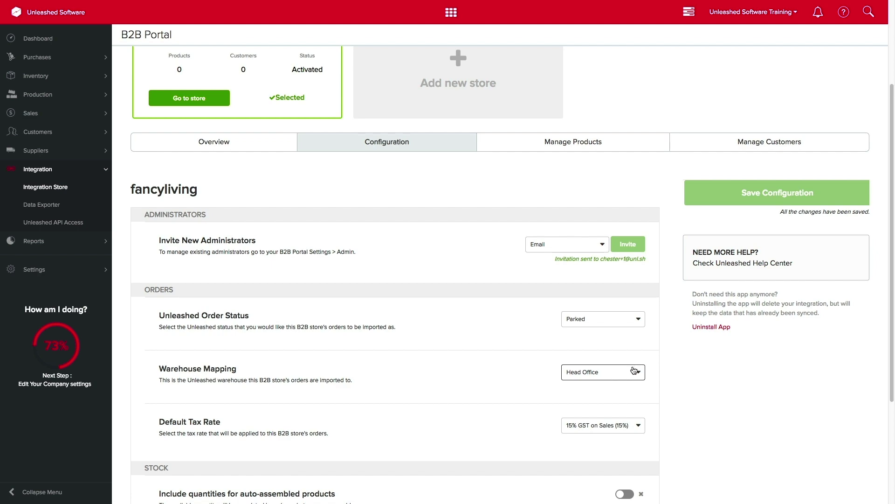
# Step: Keep 15% GST on Sales, include auto-assembled quantities and make Head Office stock available
pyautogui.scroll(-2, 634, 371)
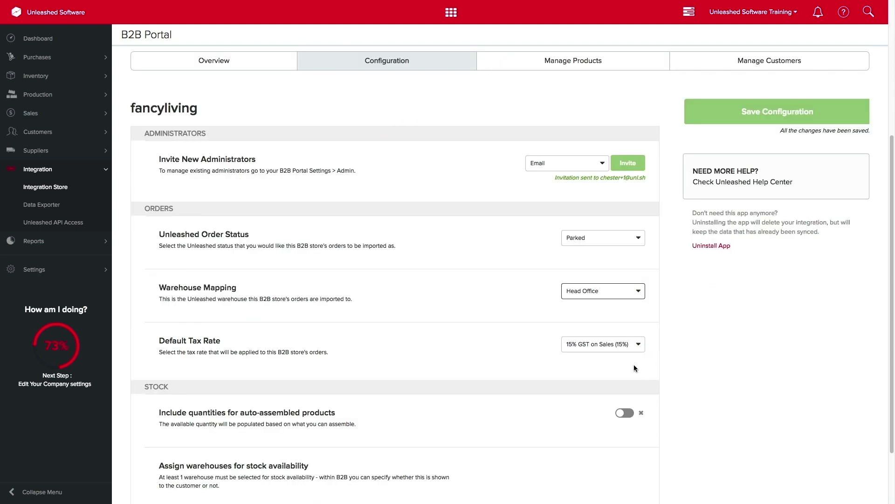
pyautogui.click(640, 346)
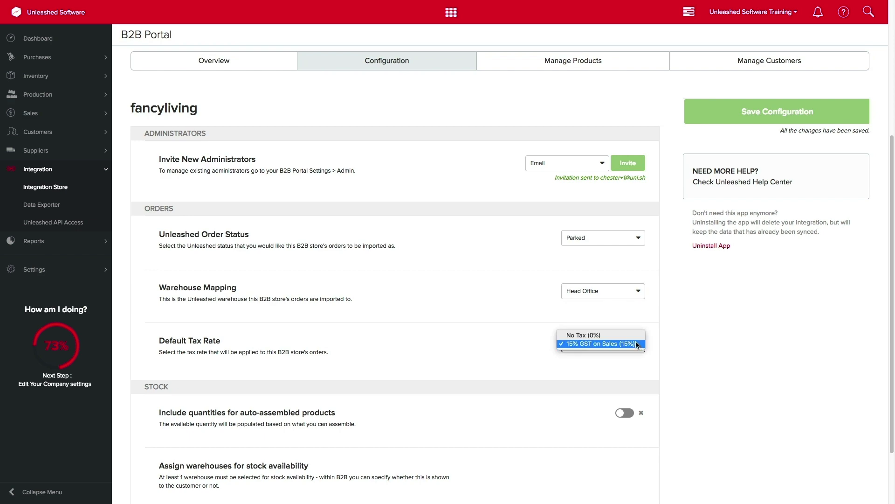
pyautogui.click(636, 345)
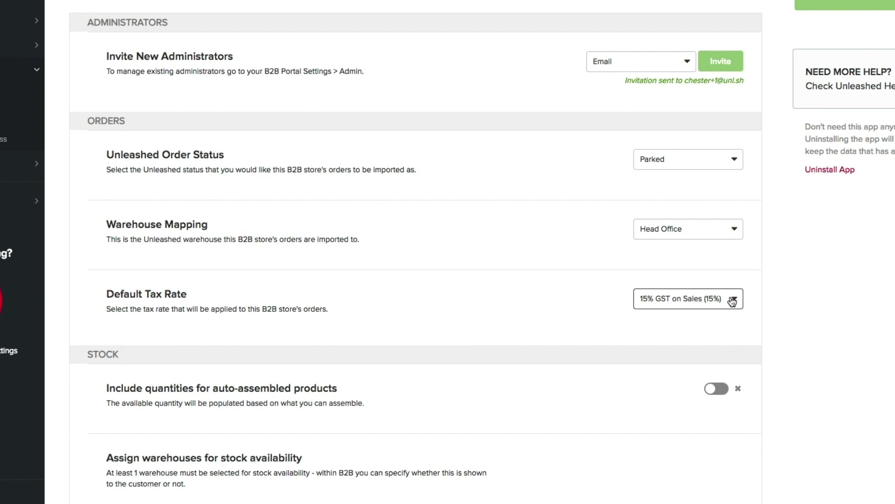
pyautogui.click(725, 289)
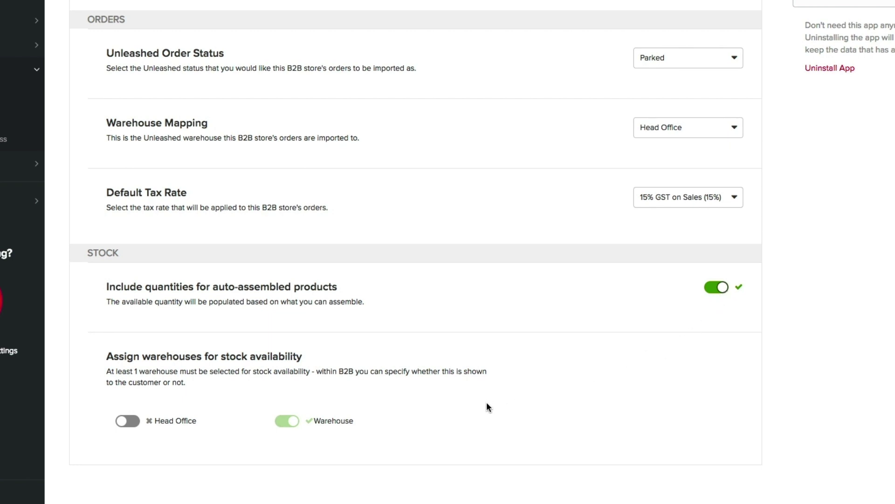
pyautogui.click(133, 423)
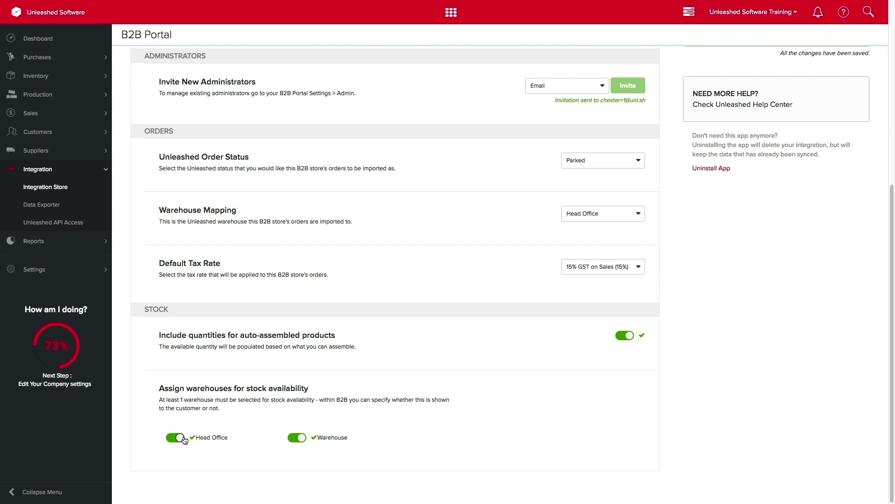
pyautogui.scroll(3, 183, 439)
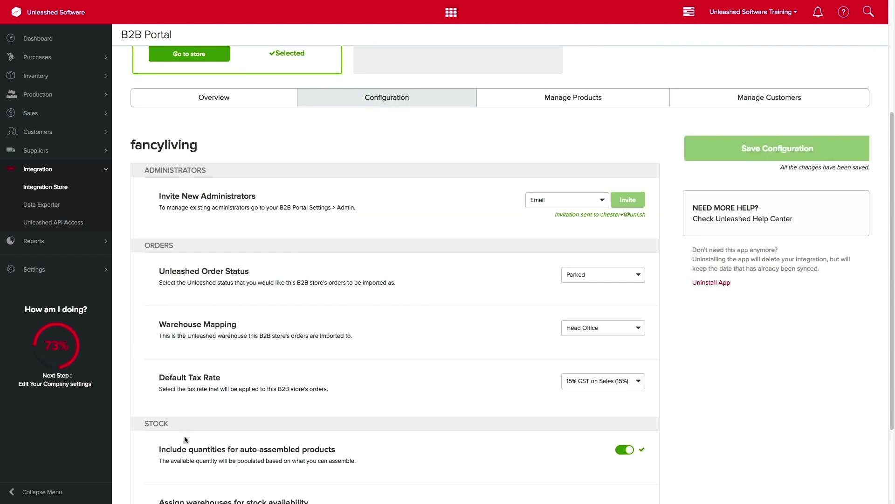
# Step: Mark all 50 products, product group All, as Available in Store, then show the customers
pyautogui.click(597, 108)
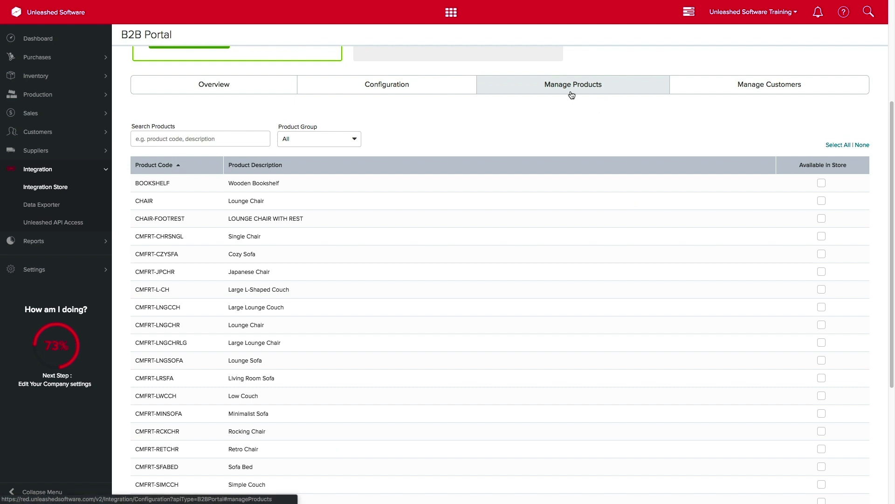
pyautogui.click(354, 139)
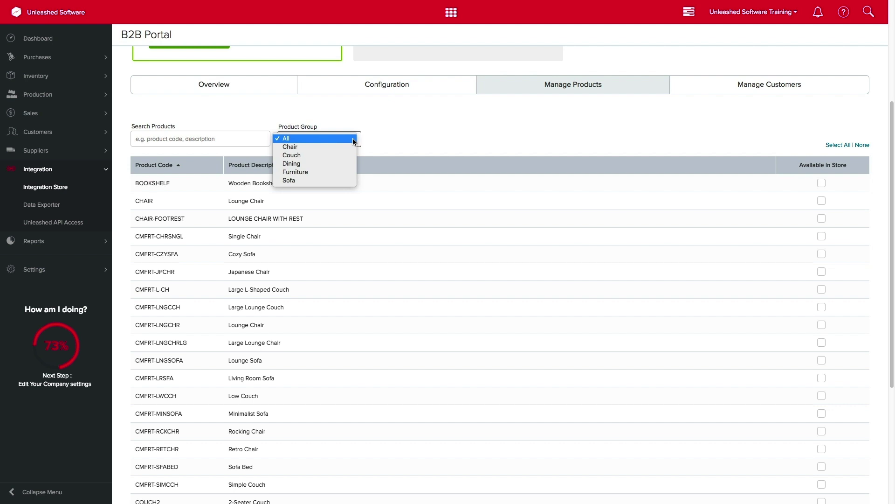
pyautogui.click(354, 141)
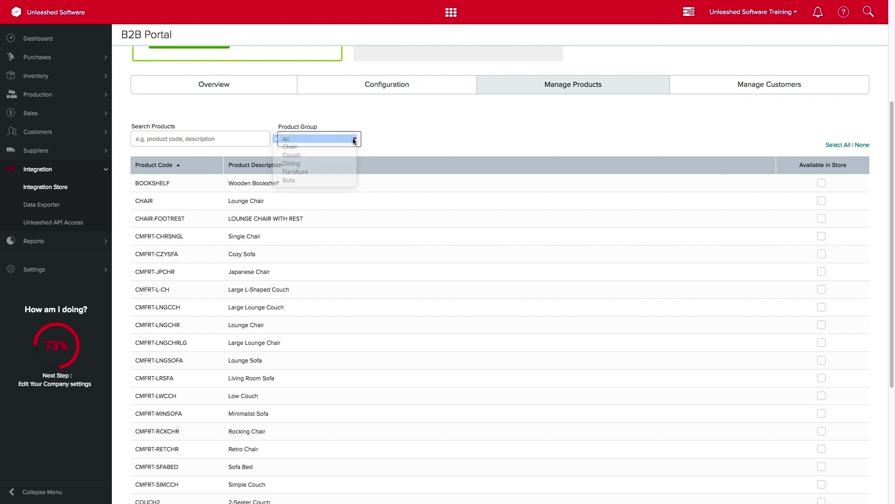
pyautogui.click(838, 146)
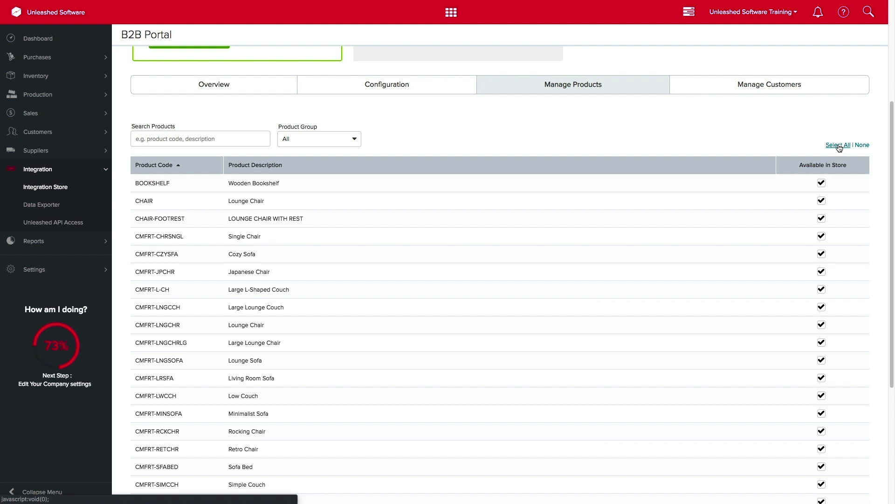
pyautogui.click(825, 89)
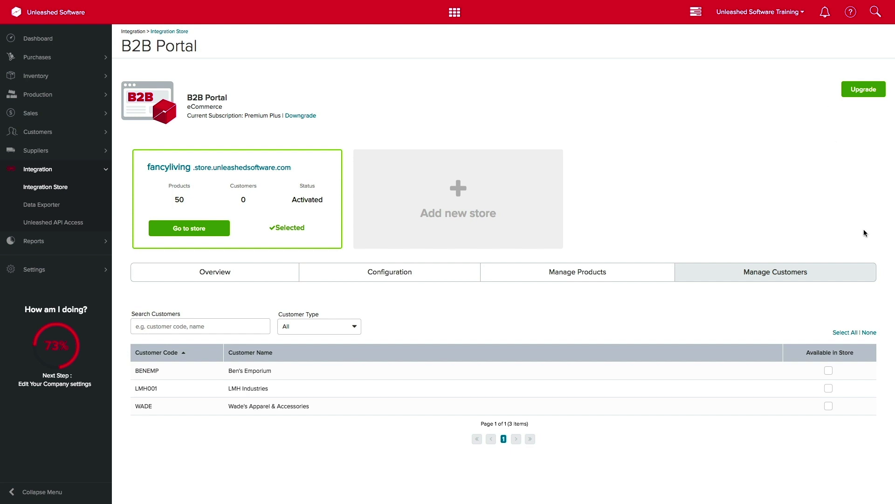
# Step: Tick Available in Store for customers BENEMP, LMH001 and WADE
pyautogui.click(828, 370)
pyautogui.click(829, 388)
pyautogui.click(829, 406)
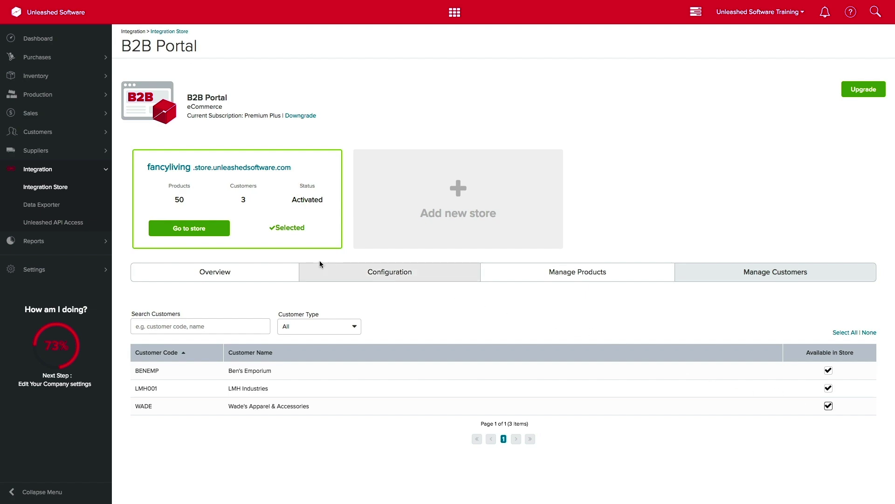
# Step: Go to the fancyliving B2B store front end from its store card
pyautogui.click(214, 227)
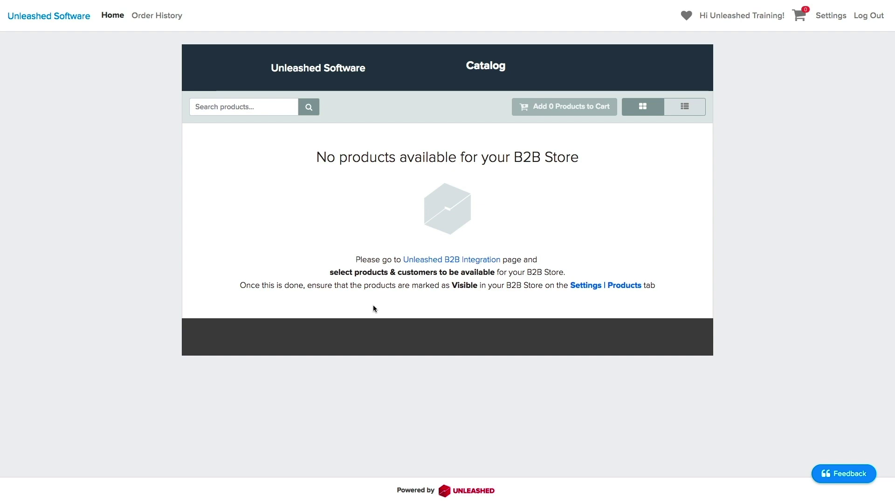
# Step: Set brand name 'Fancy Living', main title 'Spring Collection', paste the catalog summary, and preview
pyautogui.click(837, 17)
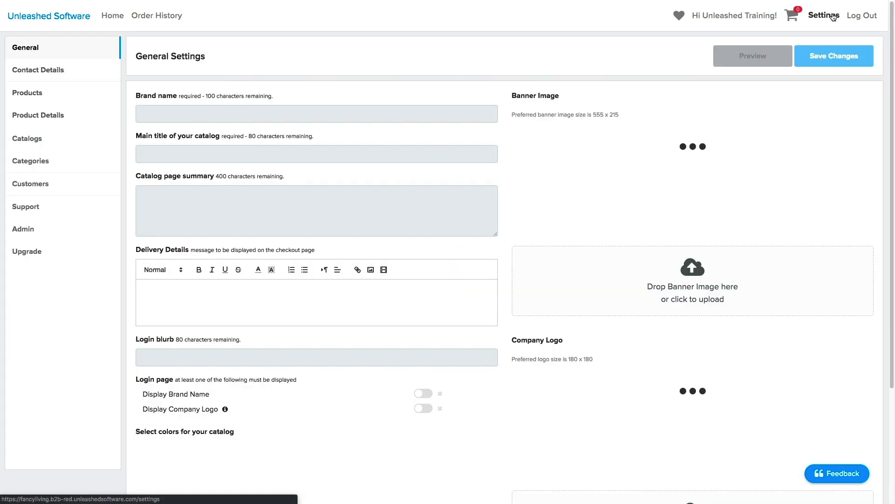
pyautogui.click(325, 116)
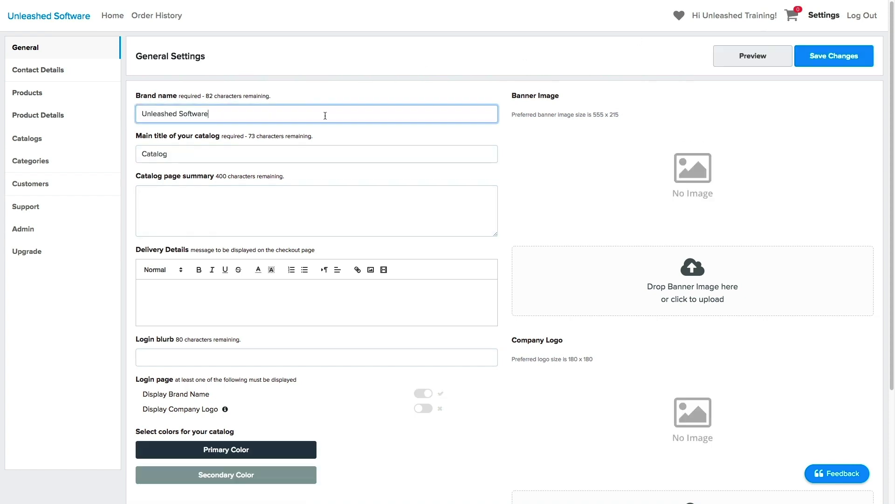
pyautogui.tripleClick(325, 115)
pyautogui.write('Fancy Living')
pyautogui.click(249, 160)
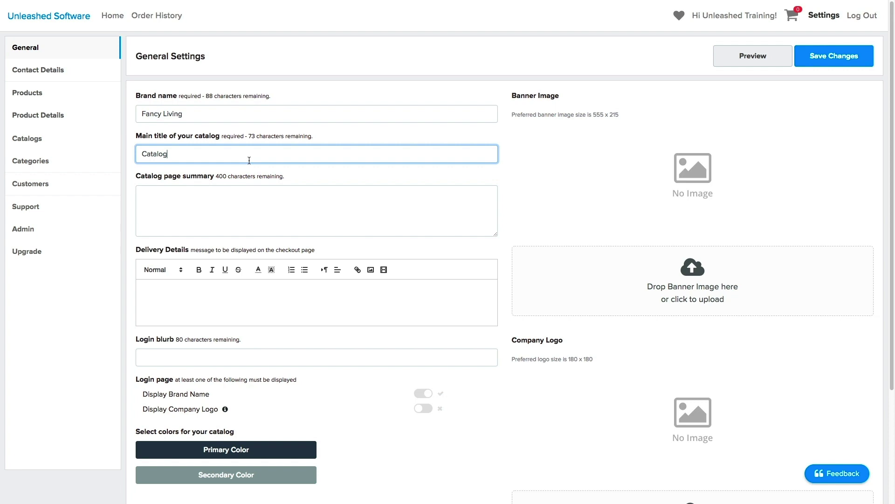
pyautogui.tripleClick(249, 160)
pyautogui.write('Spring Collecti')
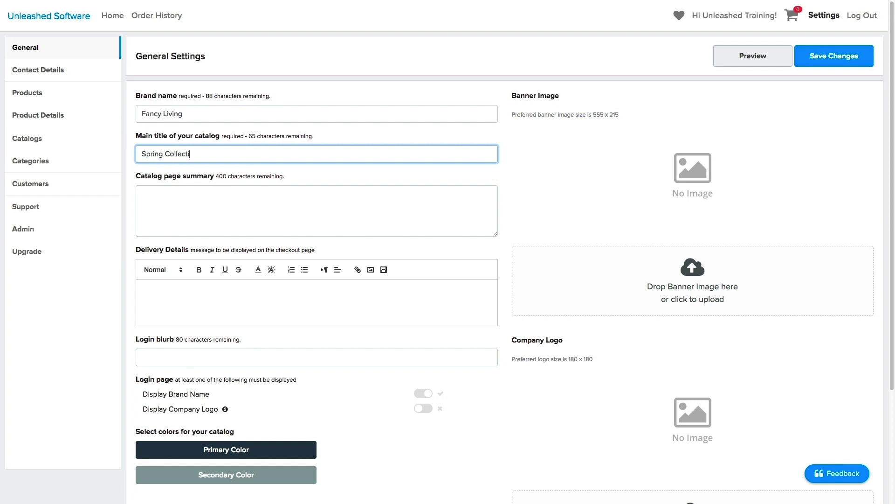
pyautogui.write('on')
pyautogui.click(204, 197)
pyautogui.write('Discount prices valid for this month only.')
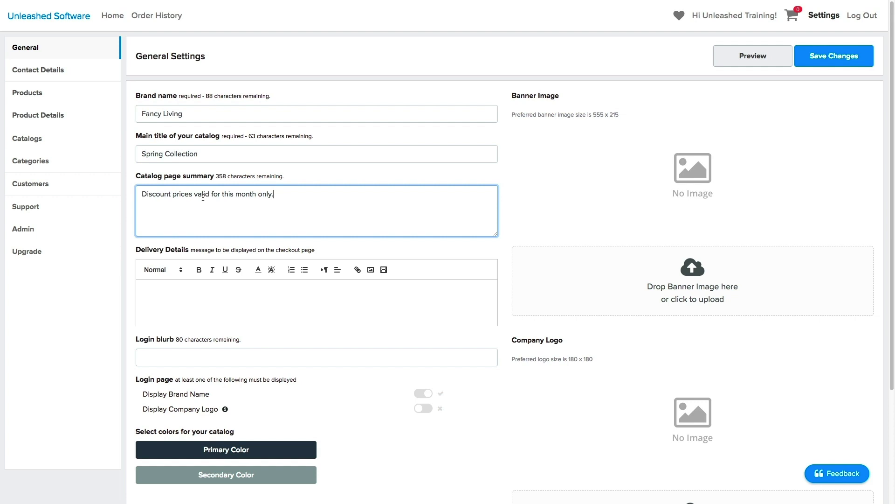
pyautogui.click(777, 62)
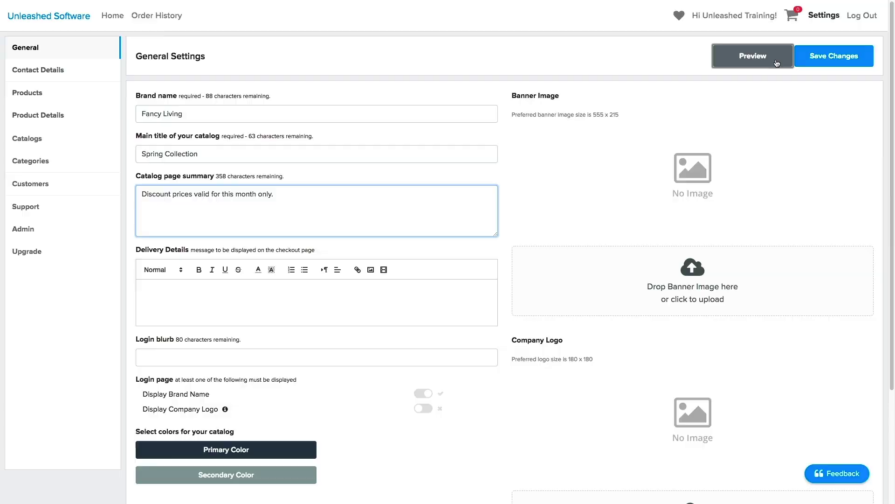
pyautogui.click(703, 41)
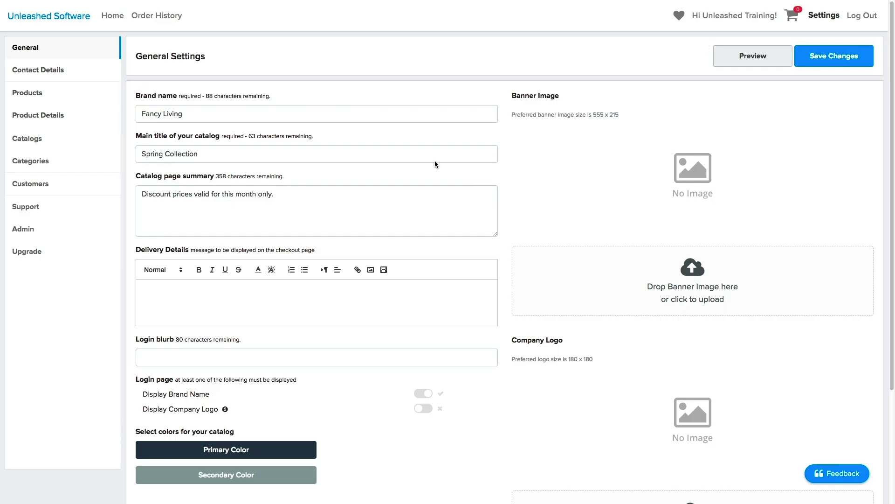
# Step: Add a Monday-to-Friday delivery note and 'Welcome to our B2B store' login blurb; check colours
pyautogui.click(273, 293)
pyautogui.write('Deliveries are only from Mondays to Fridays')
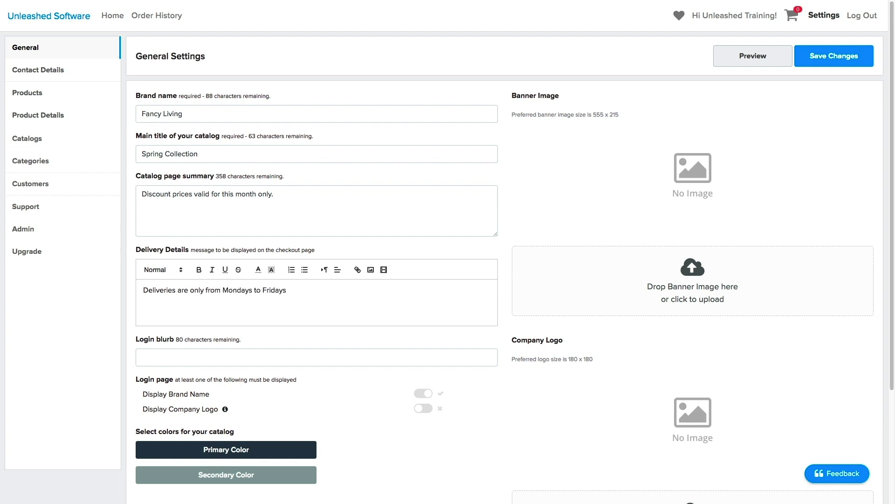
pyautogui.scroll(-3, 288, 291)
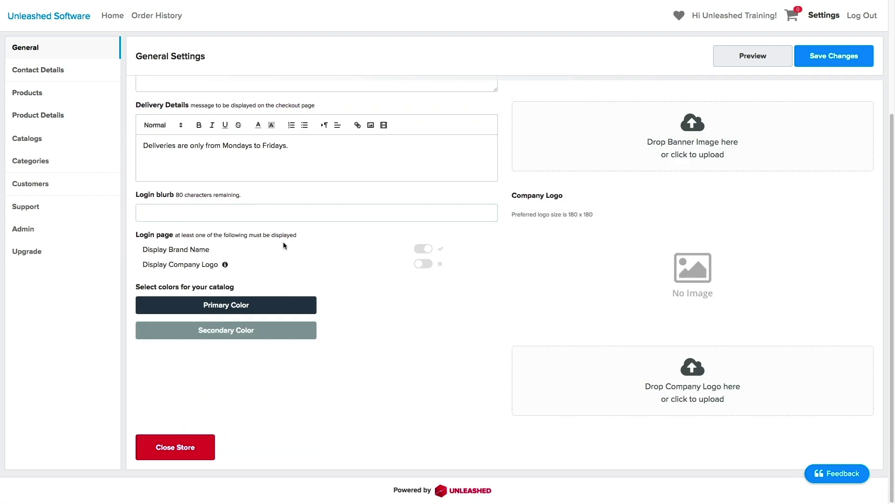
pyautogui.click(283, 214)
pyautogui.write('Welcome to our B2B store')
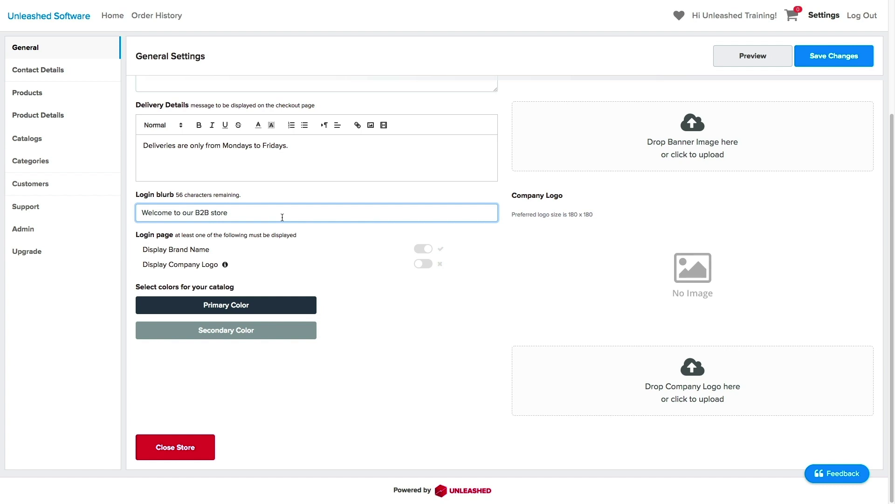
pyautogui.click(246, 306)
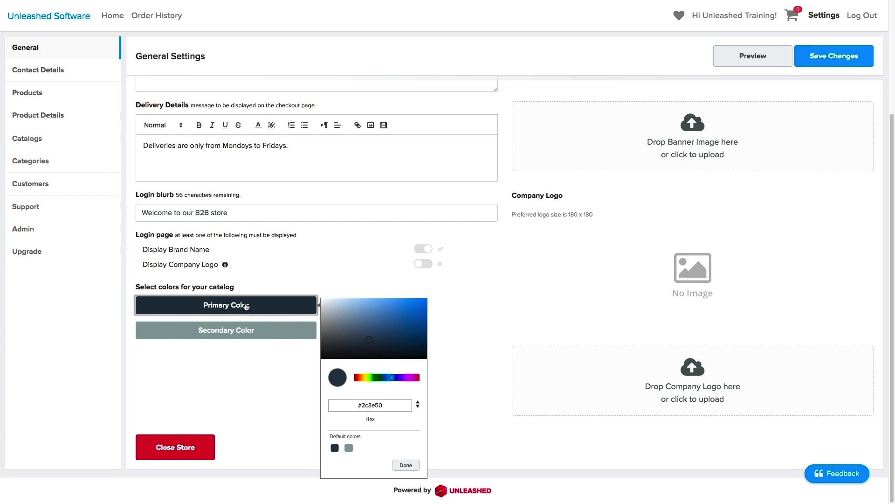
pyautogui.click(246, 331)
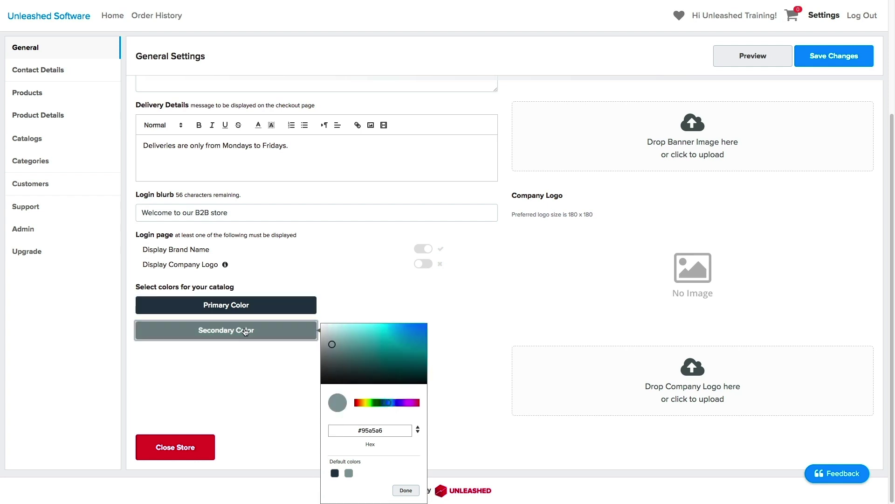
# Step: Save the general settings, then upload the fancyliving banner photo and company logo
pyautogui.click(821, 56)
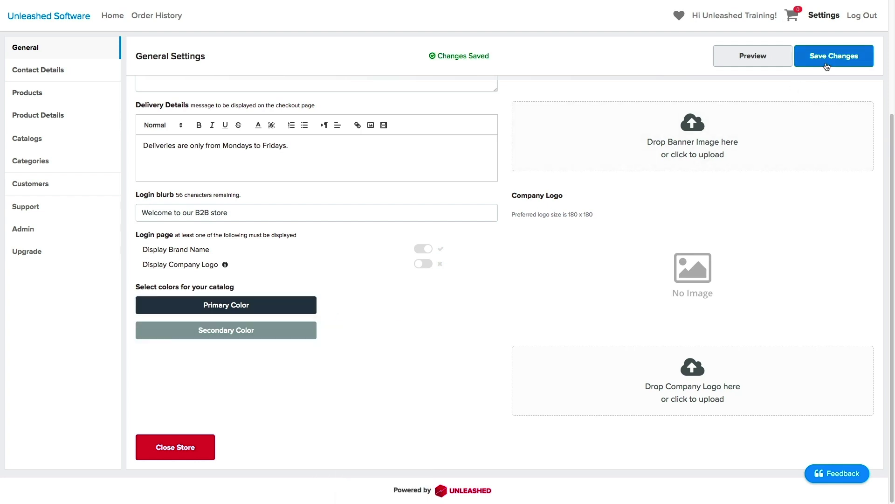
pyautogui.scroll(3, 361, 310)
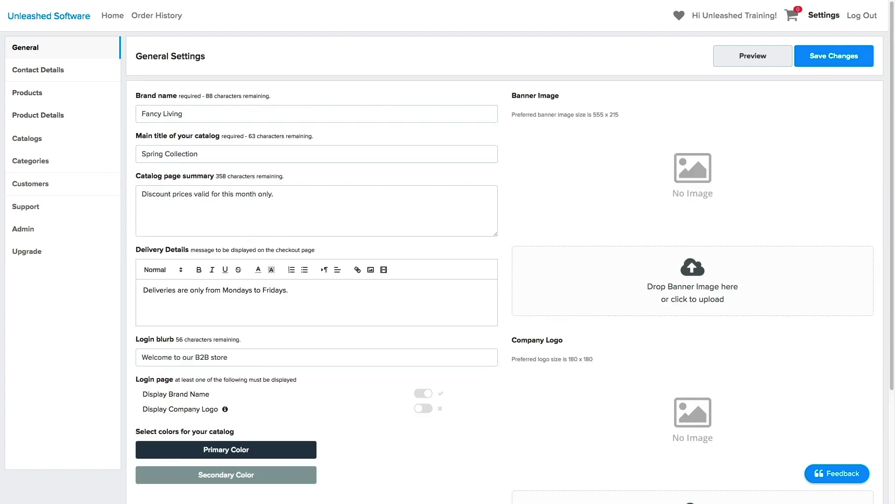
pyautogui.moveTo(200, 129); pyautogui.dragTo(692, 280)
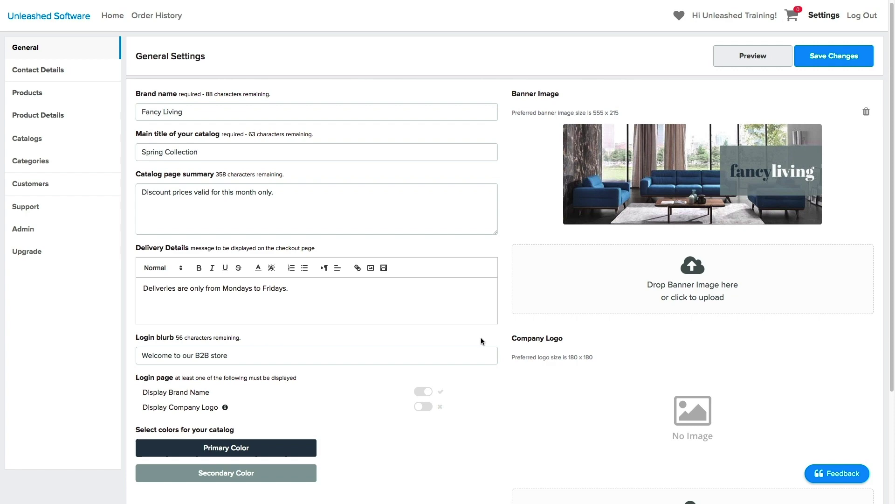
pyautogui.scroll(-3, 482, 335)
pyautogui.moveTo(3, 276); pyautogui.dragTo(646, 407)
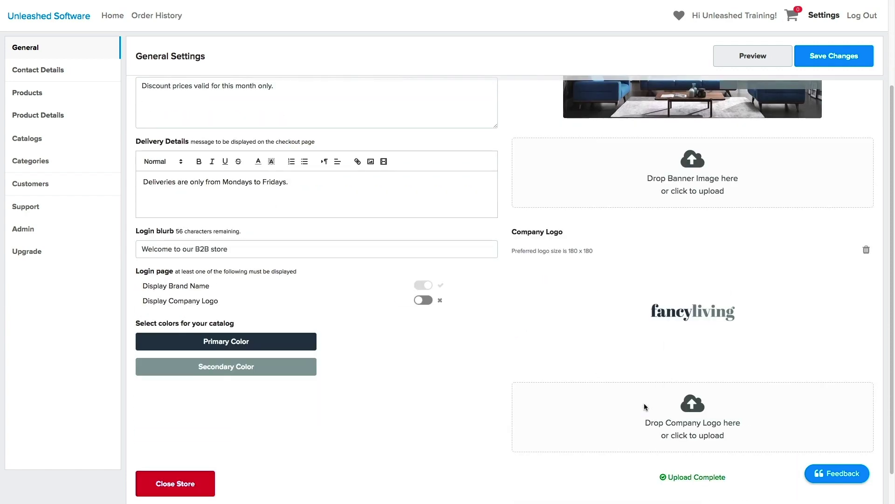
pyautogui.scroll(-1, 643, 406)
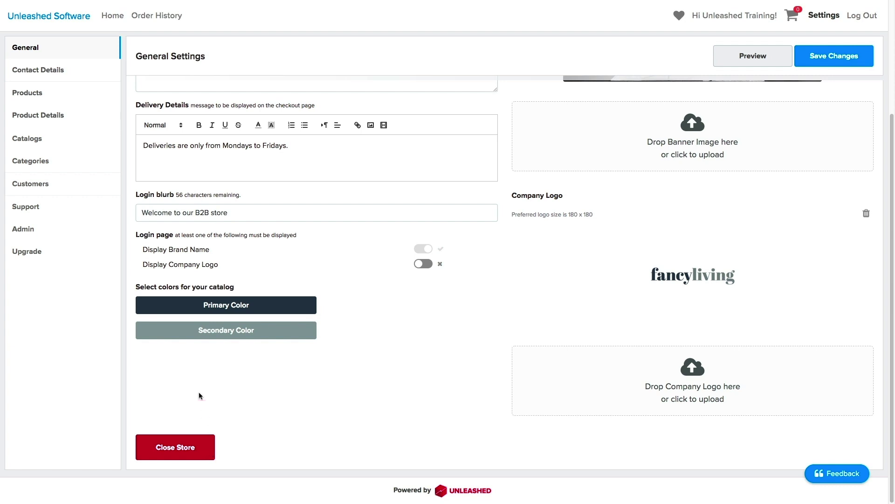
# Step: Enter the 'Welcome to our B2B Store!…' invitation text, enable footer contact section and form, preview
pyautogui.click(74, 74)
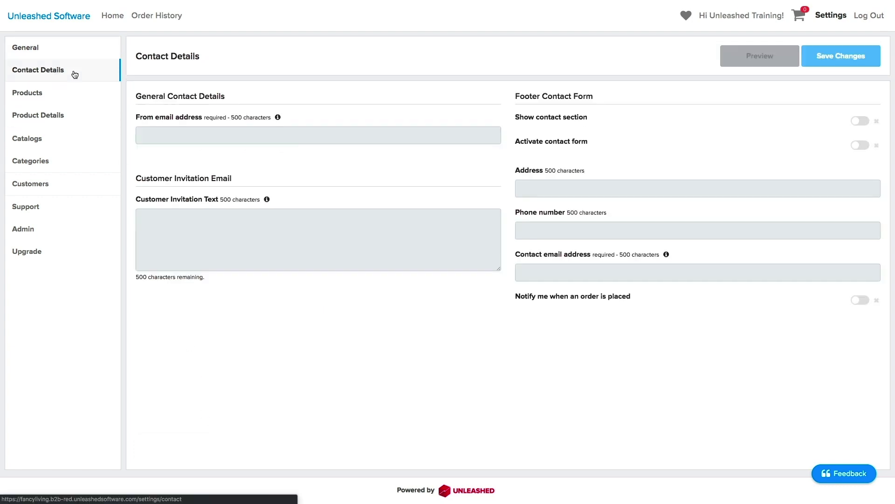
pyautogui.click(175, 220)
pyautogui.write('We')
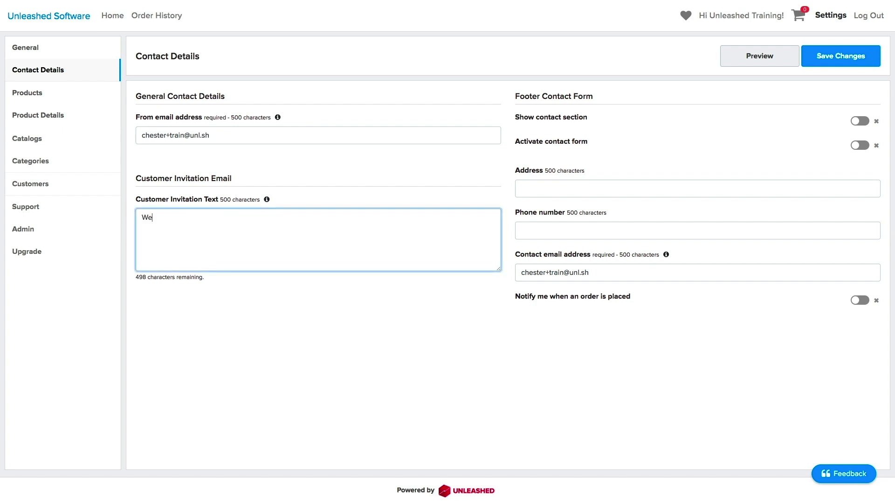
pyautogui.write('lcome to our B2B Store! You can now shop w')
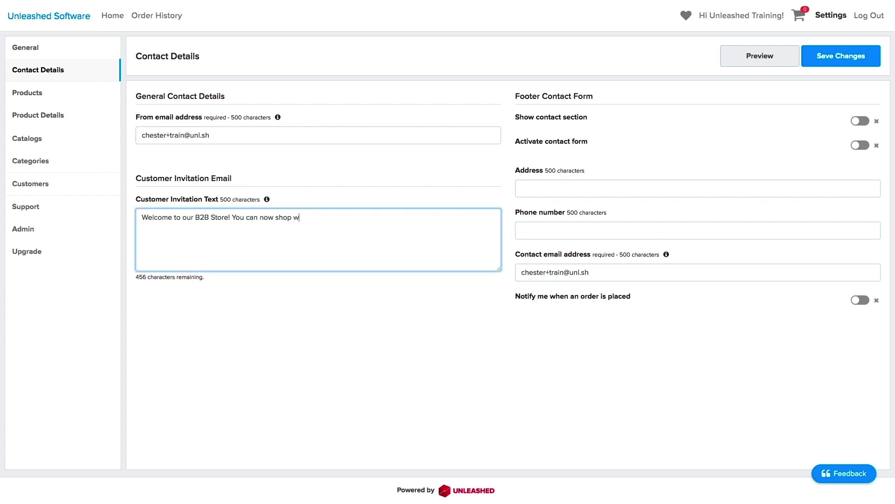
pyautogui.write('ith more convenience and ease')
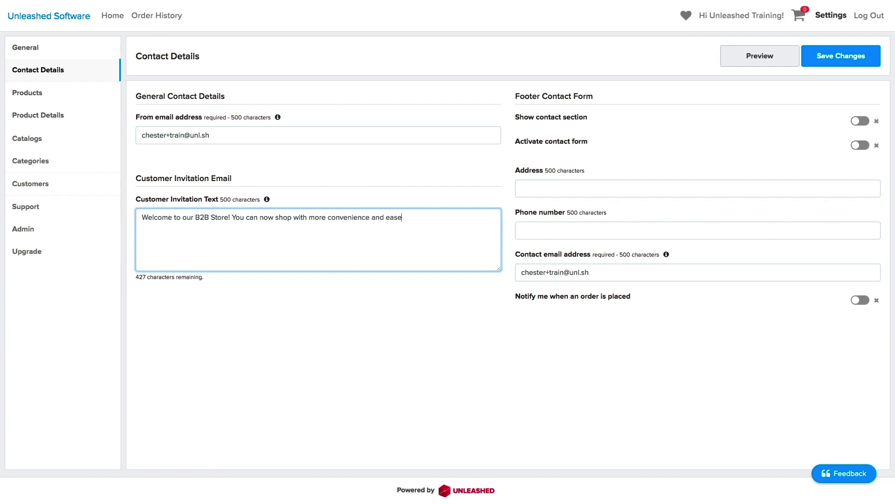
pyautogui.write('!')
pyautogui.click(866, 122)
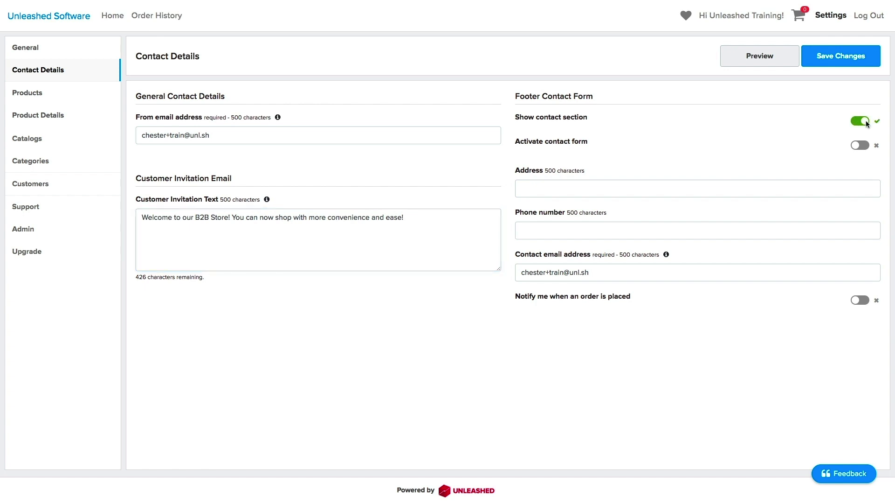
pyautogui.click(863, 145)
pyautogui.click(772, 59)
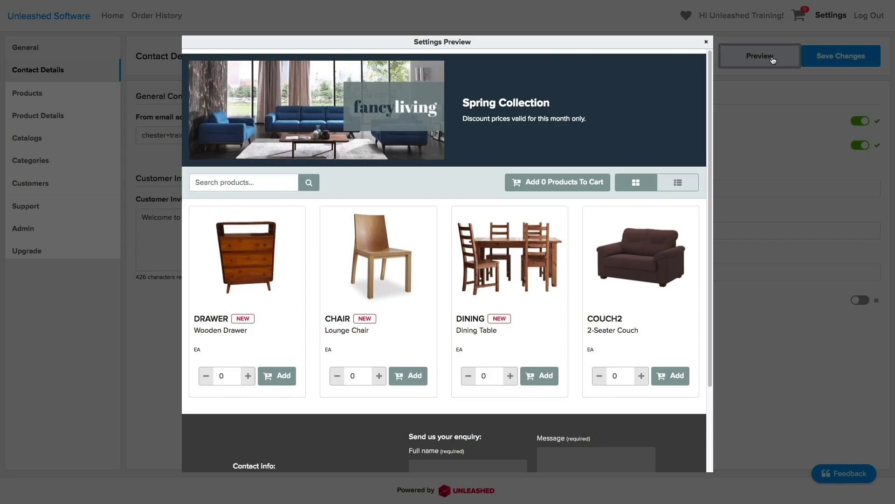
pyautogui.click(707, 42)
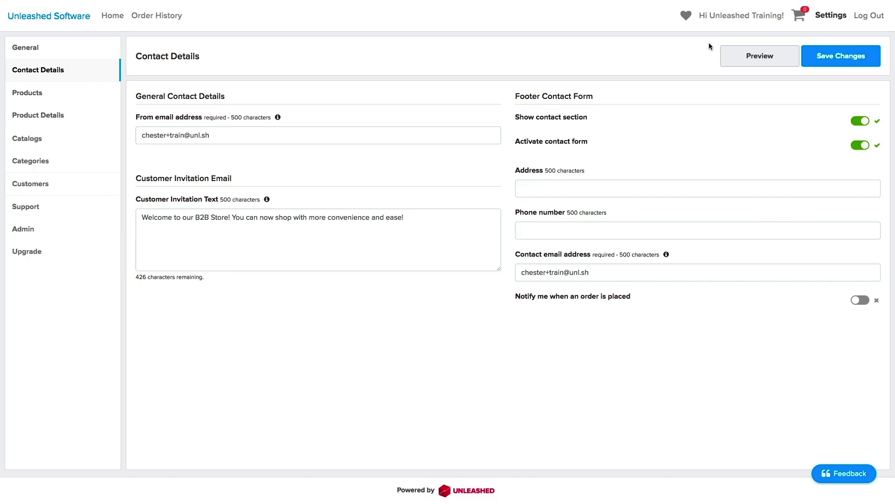
# Step: Select all ten products on the first page and make them Sellable
pyautogui.click(90, 92)
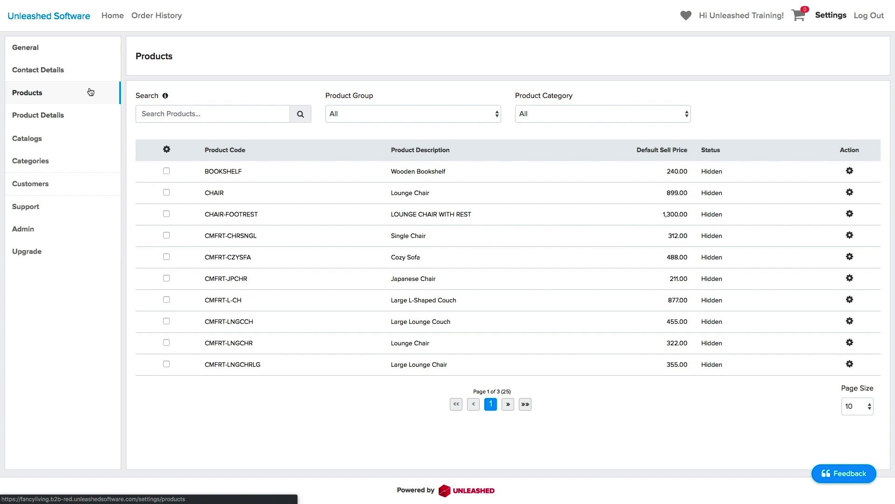
pyautogui.click(850, 171)
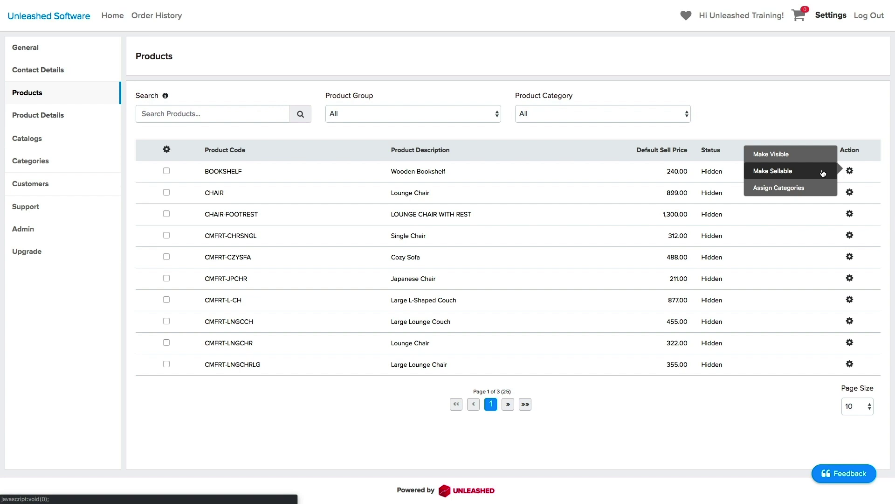
pyautogui.click(168, 150)
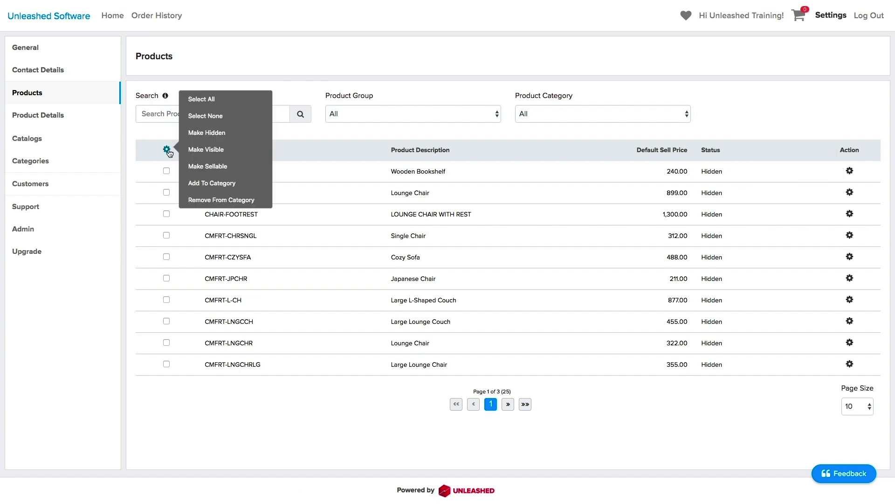
pyautogui.click(224, 98)
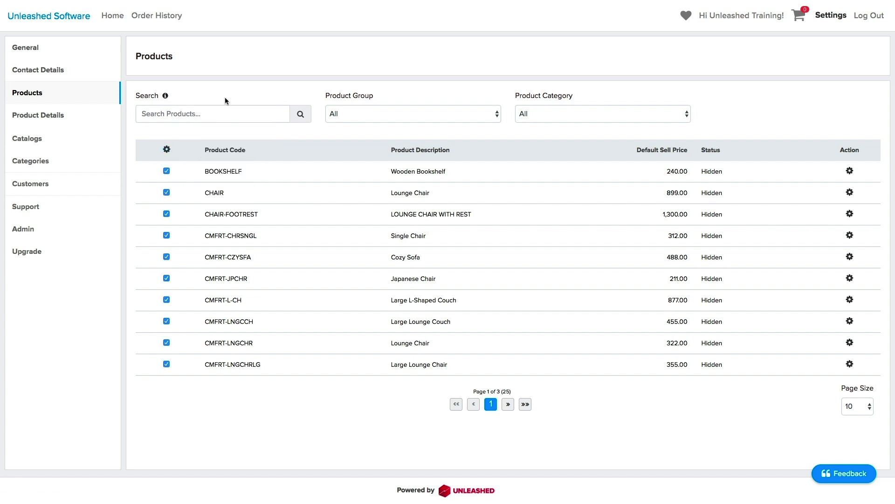
pyautogui.click(167, 150)
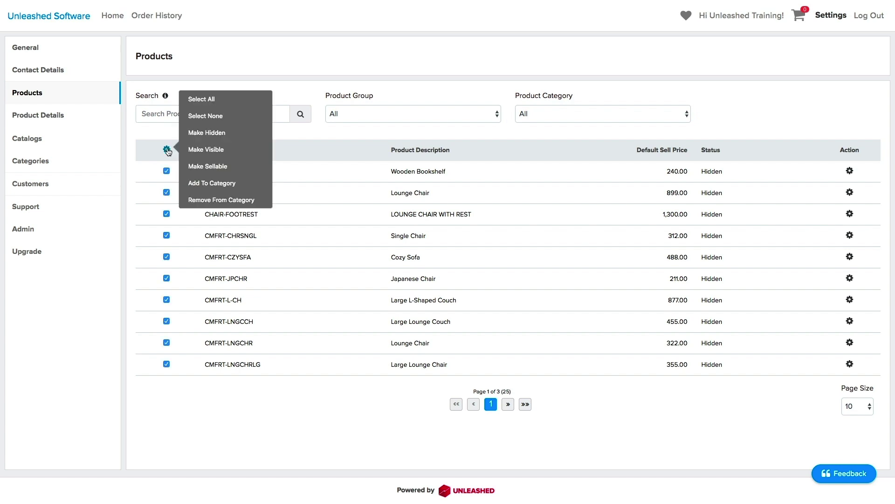
pyautogui.click(208, 166)
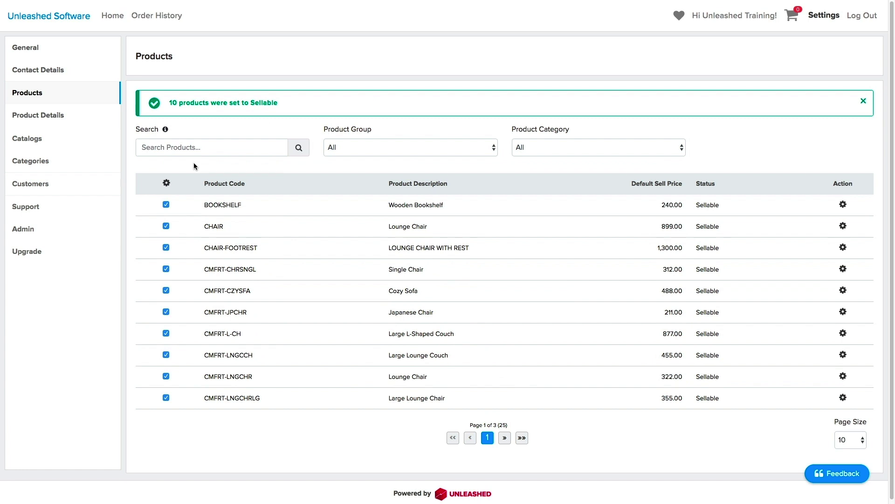
# Step: Change the bookshelf description to 'Classic Wooden Bookshelf' and save it
pyautogui.click(404, 210)
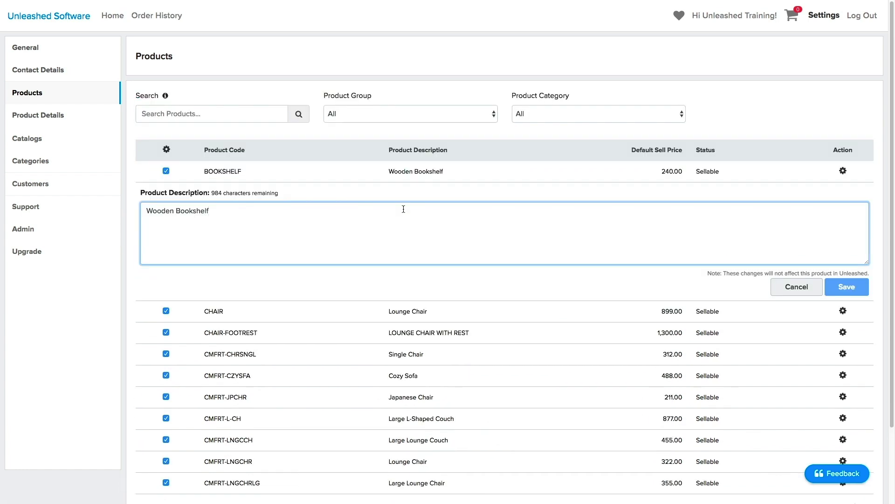
pyautogui.click(147, 211)
pyautogui.write('Classic')
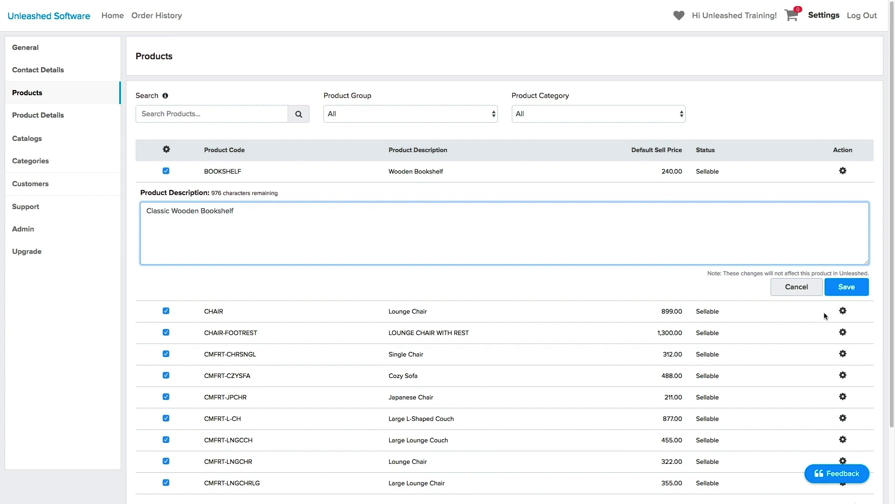
pyautogui.click(847, 292)
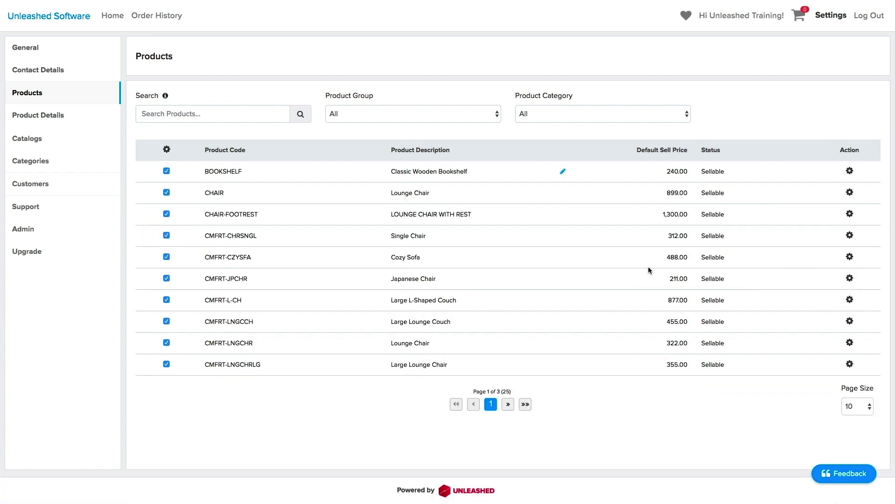
# Step: In Product Details, show product images, tax-inclusive prices and product codes
pyautogui.click(89, 123)
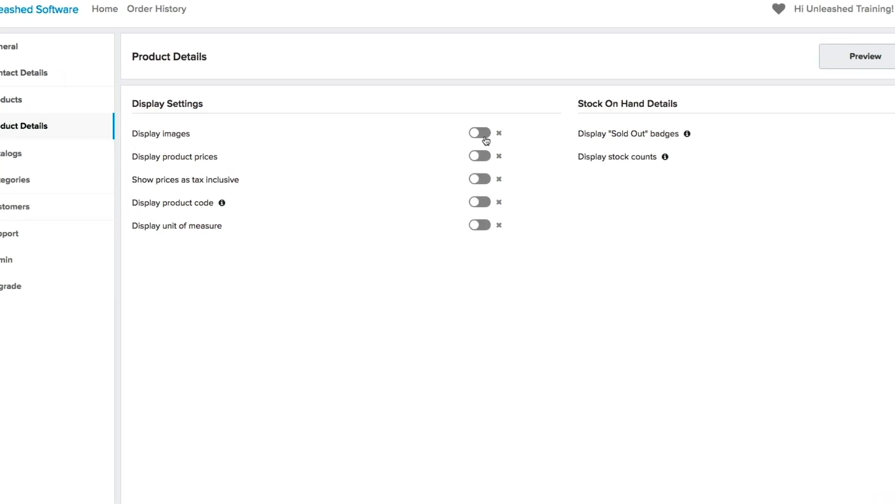
pyautogui.click(435, 124)
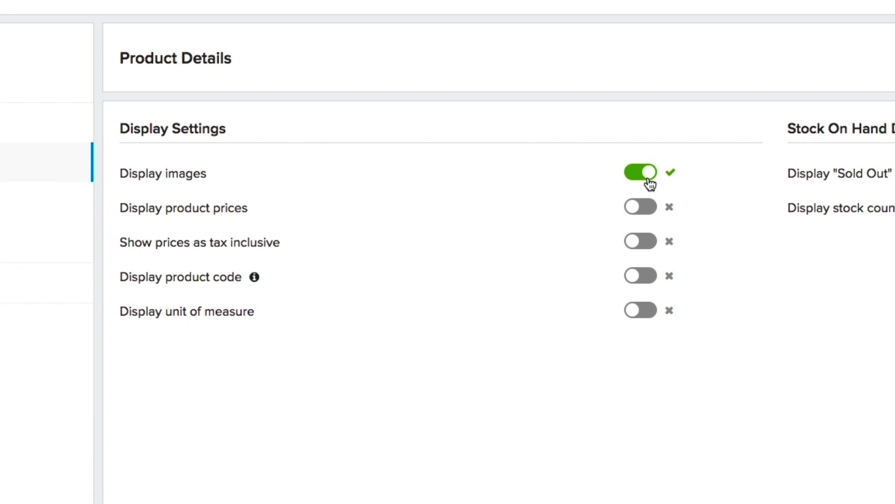
pyautogui.click(651, 216)
pyautogui.click(650, 251)
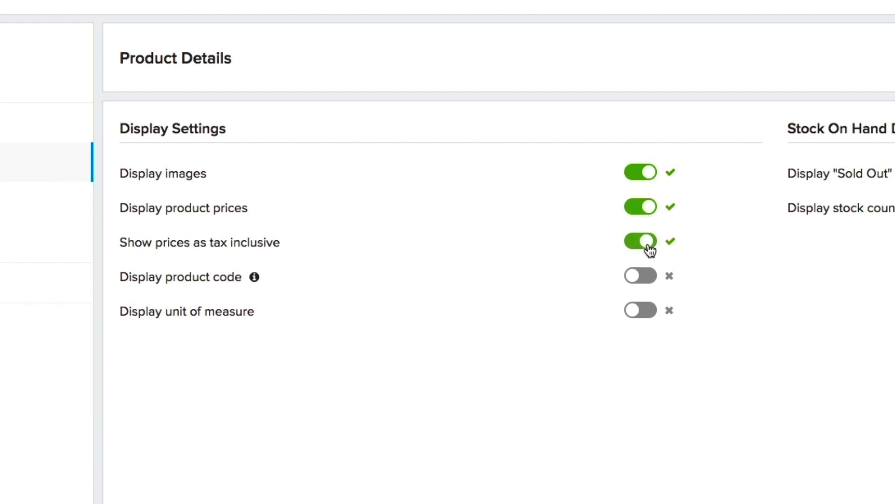
pyautogui.click(649, 282)
# Step: Also show units of measure, Sold Out badges and stock counts, then check the catalog and category settings
pyautogui.click(649, 312)
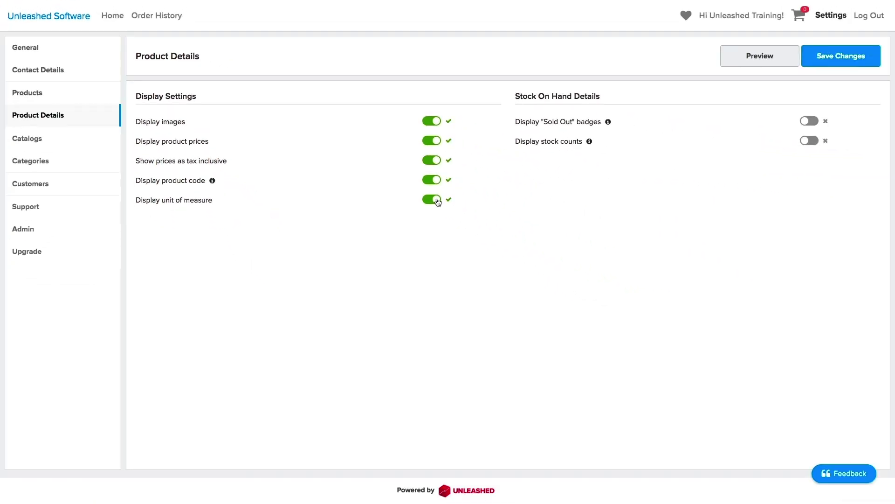
pyautogui.click(816, 121)
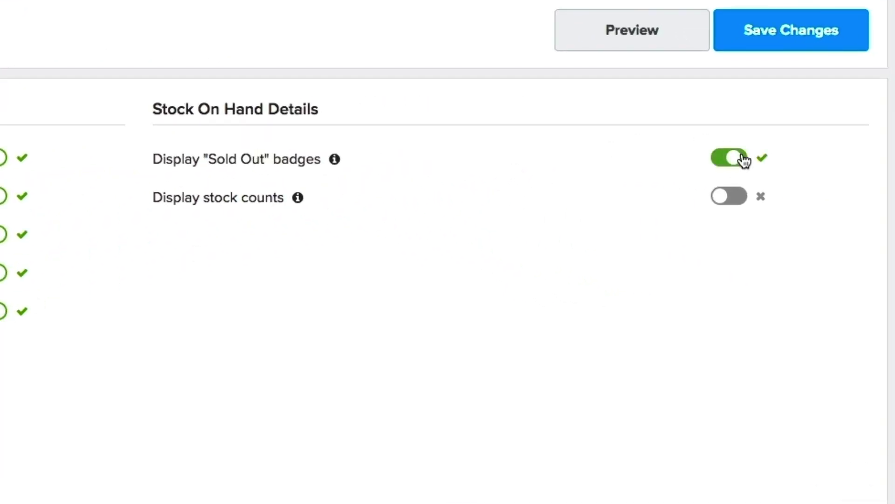
pyautogui.click(744, 200)
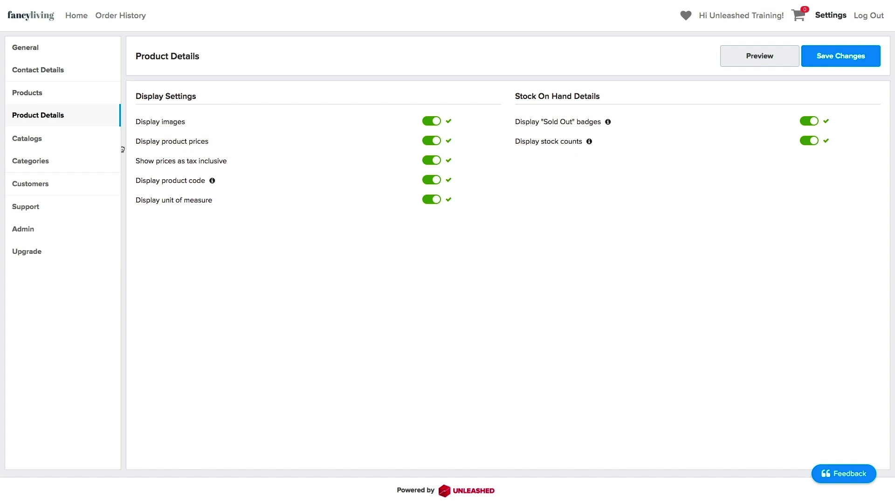
pyautogui.click(93, 142)
pyautogui.click(94, 159)
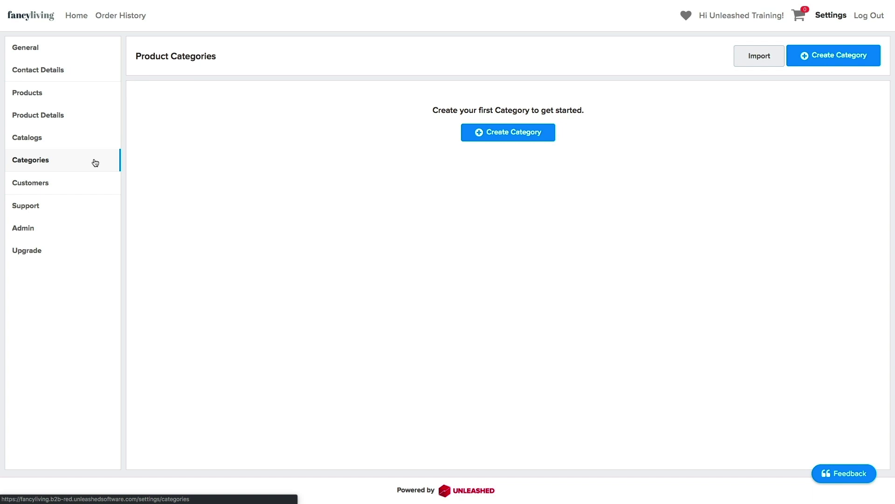
# Step: Review the B2B customer list, then view the store's Support settings
pyautogui.click(89, 184)
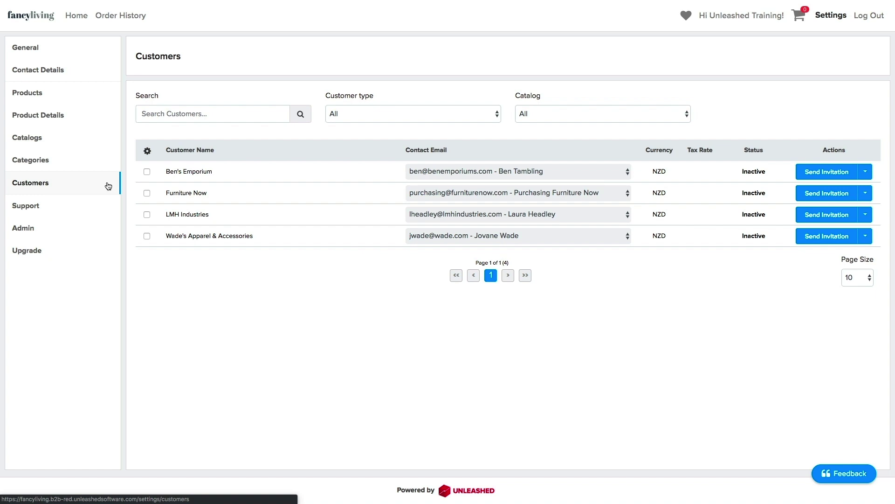
pyautogui.click(102, 206)
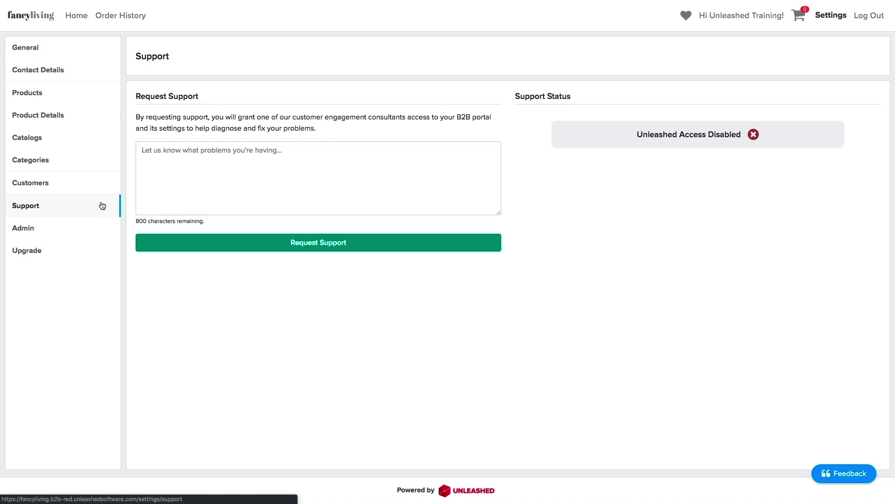
# Step: Check the Store Manager admin user, preview the home catalog, and return to store settings
pyautogui.click(68, 231)
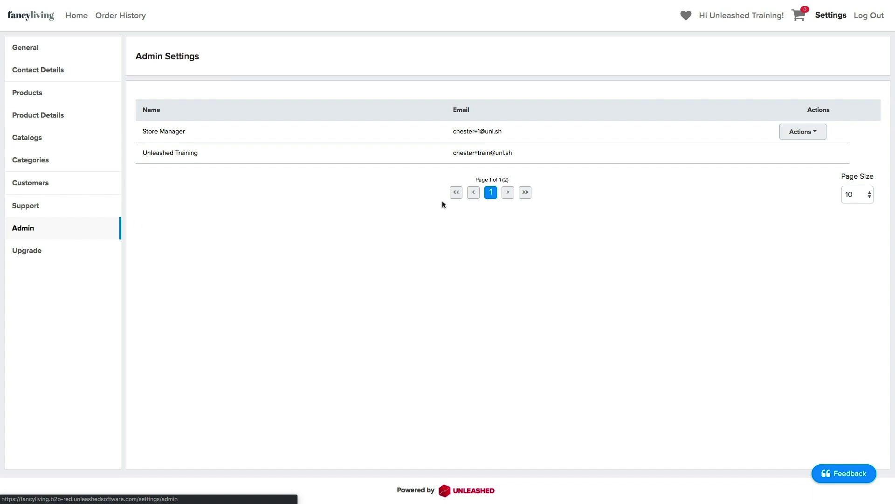
pyautogui.click(819, 136)
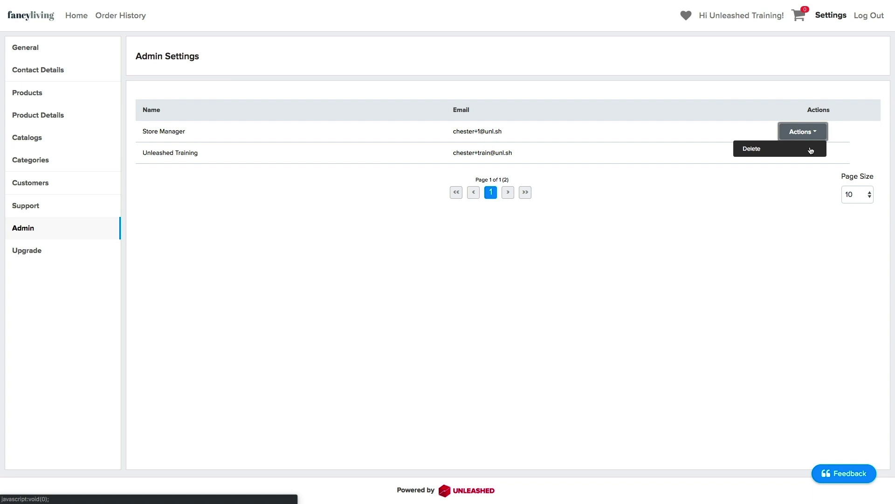
pyautogui.click(811, 150)
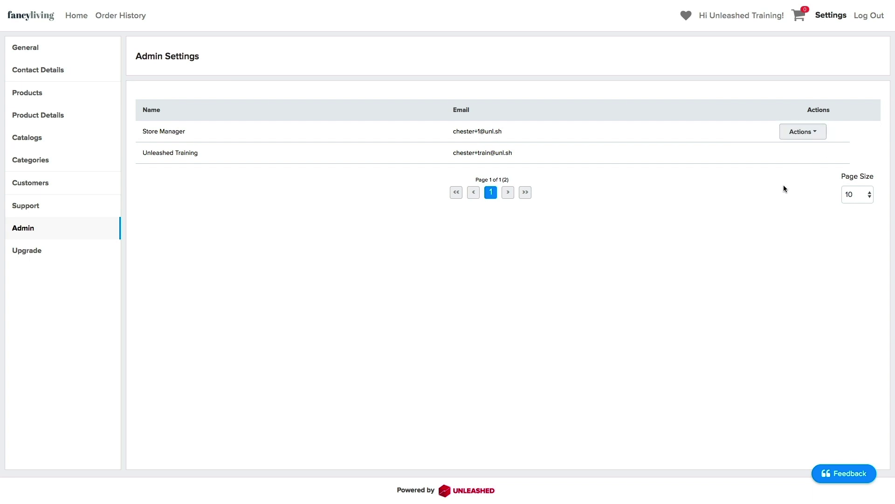
pyautogui.click(81, 18)
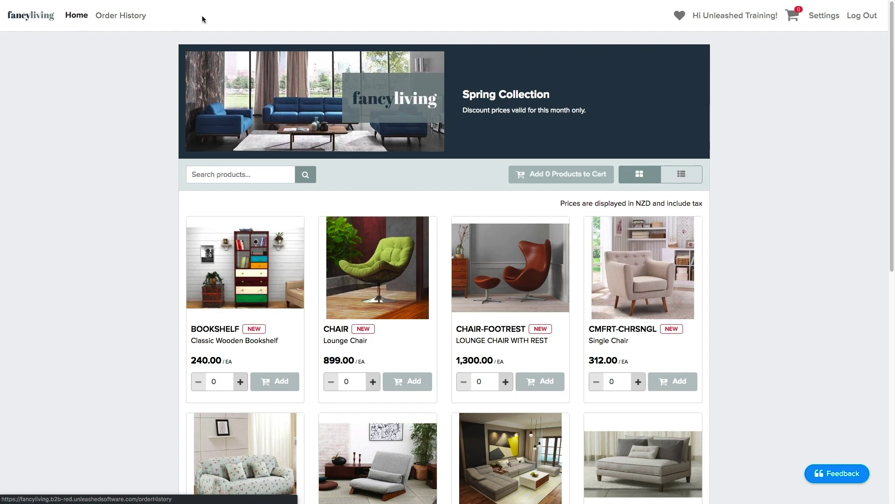
pyautogui.click(824, 15)
# Step: Send invitations to all four B2B customers, then view the store's order history
pyautogui.click(44, 186)
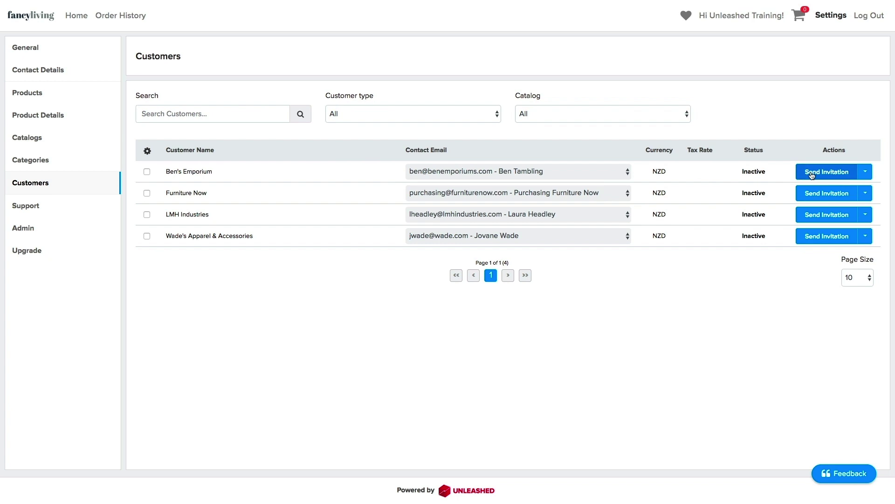
pyautogui.click(148, 151)
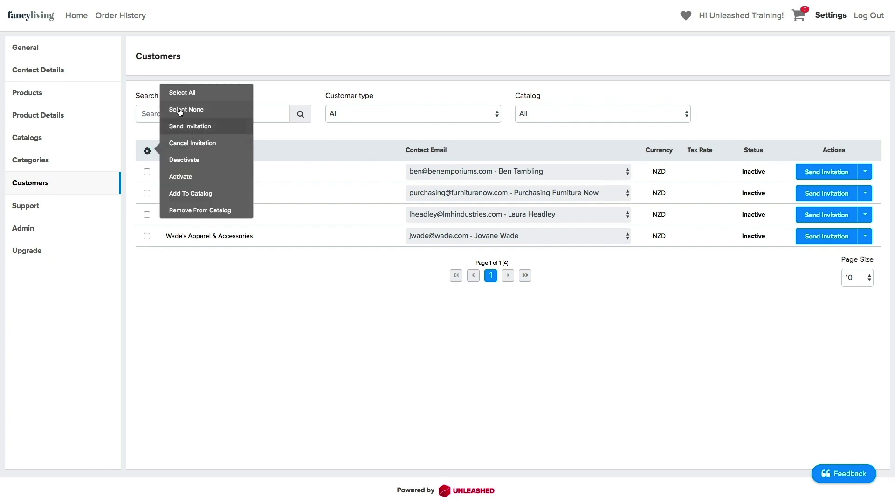
pyautogui.click(185, 93)
pyautogui.click(147, 150)
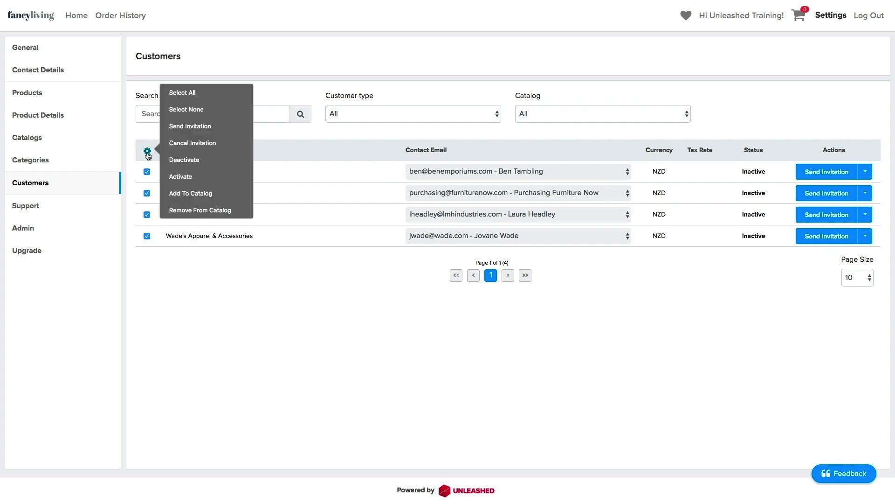
pyautogui.click(179, 123)
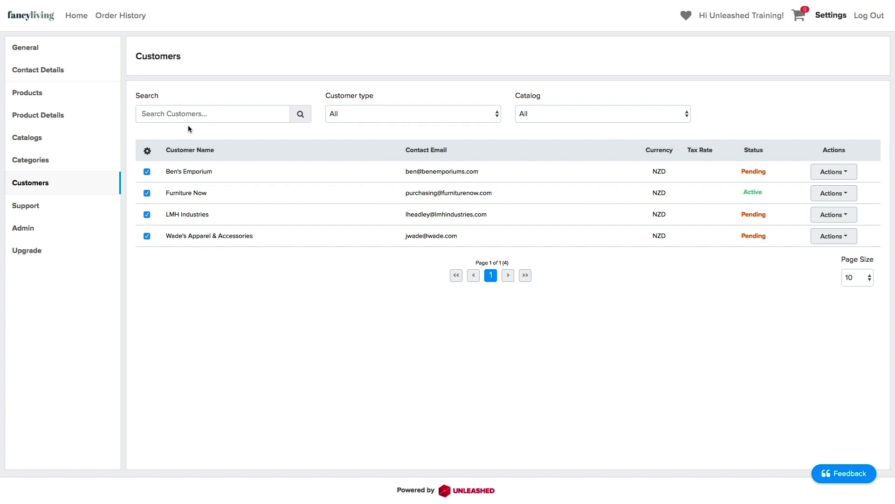
pyautogui.click(138, 18)
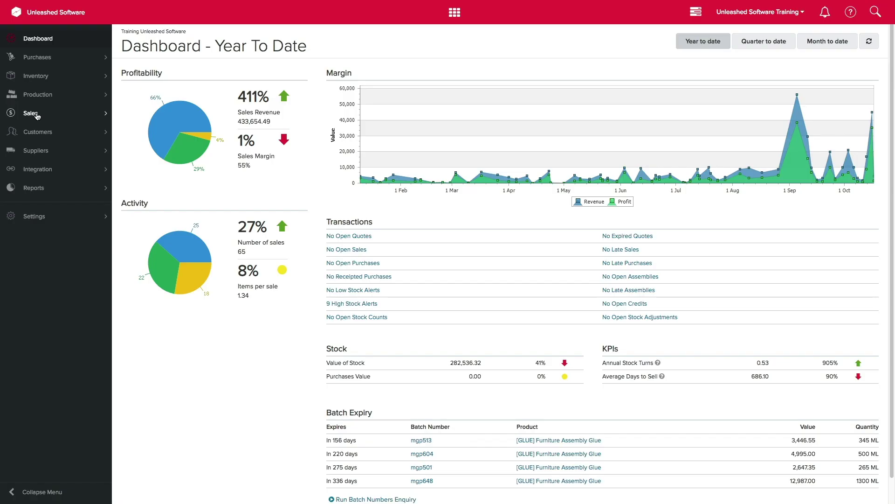
# Step: Open View Sales Orders and filter the list to Parked orders
pyautogui.click(30, 113)
pyautogui.click(33, 148)
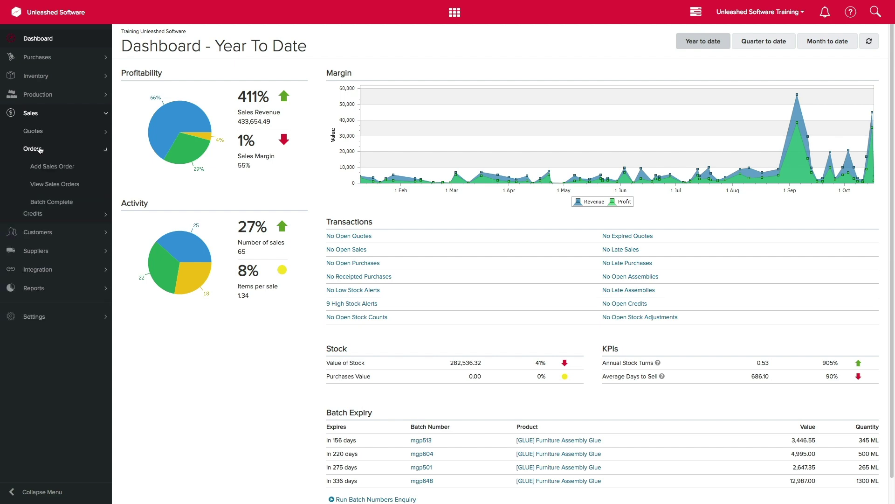
pyautogui.click(55, 185)
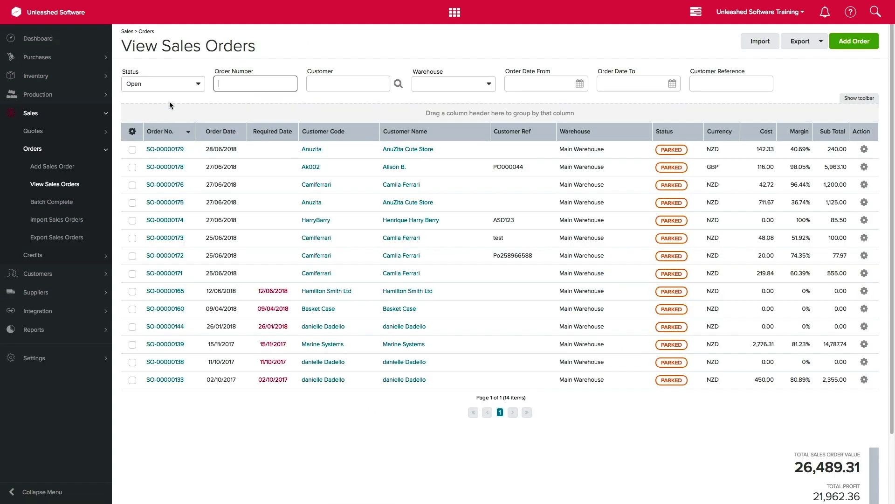
pyautogui.click(180, 87)
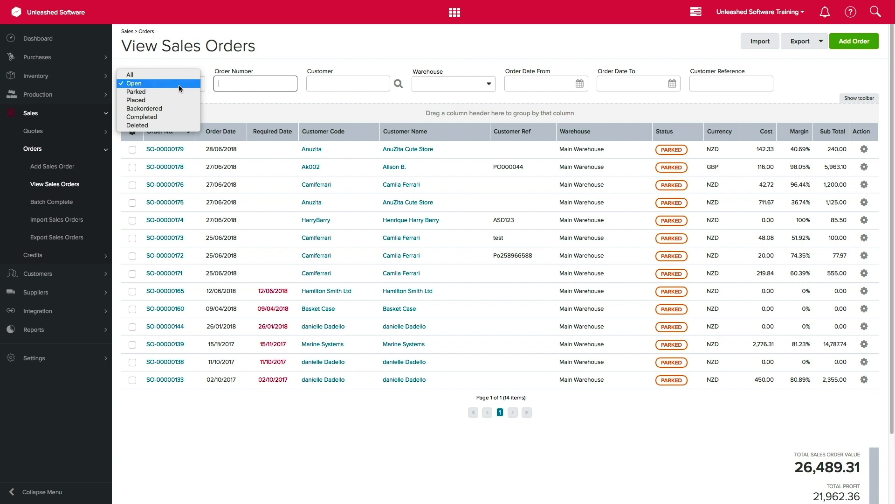
pyautogui.click(179, 92)
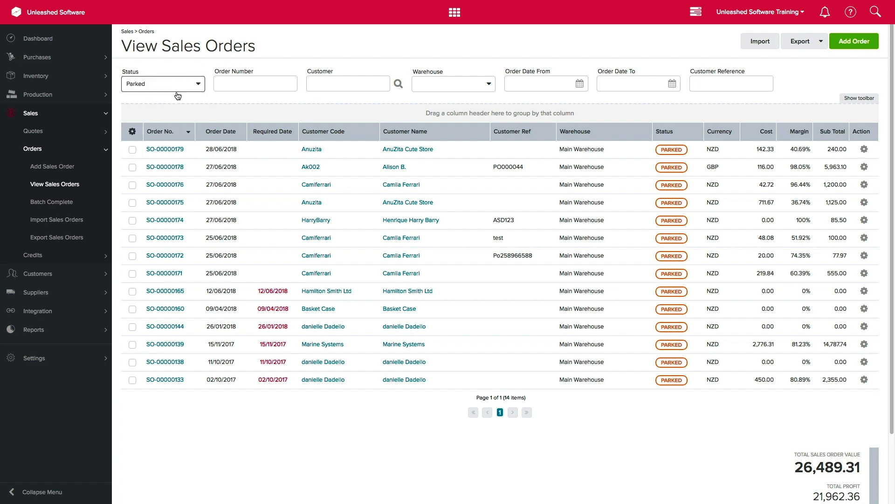